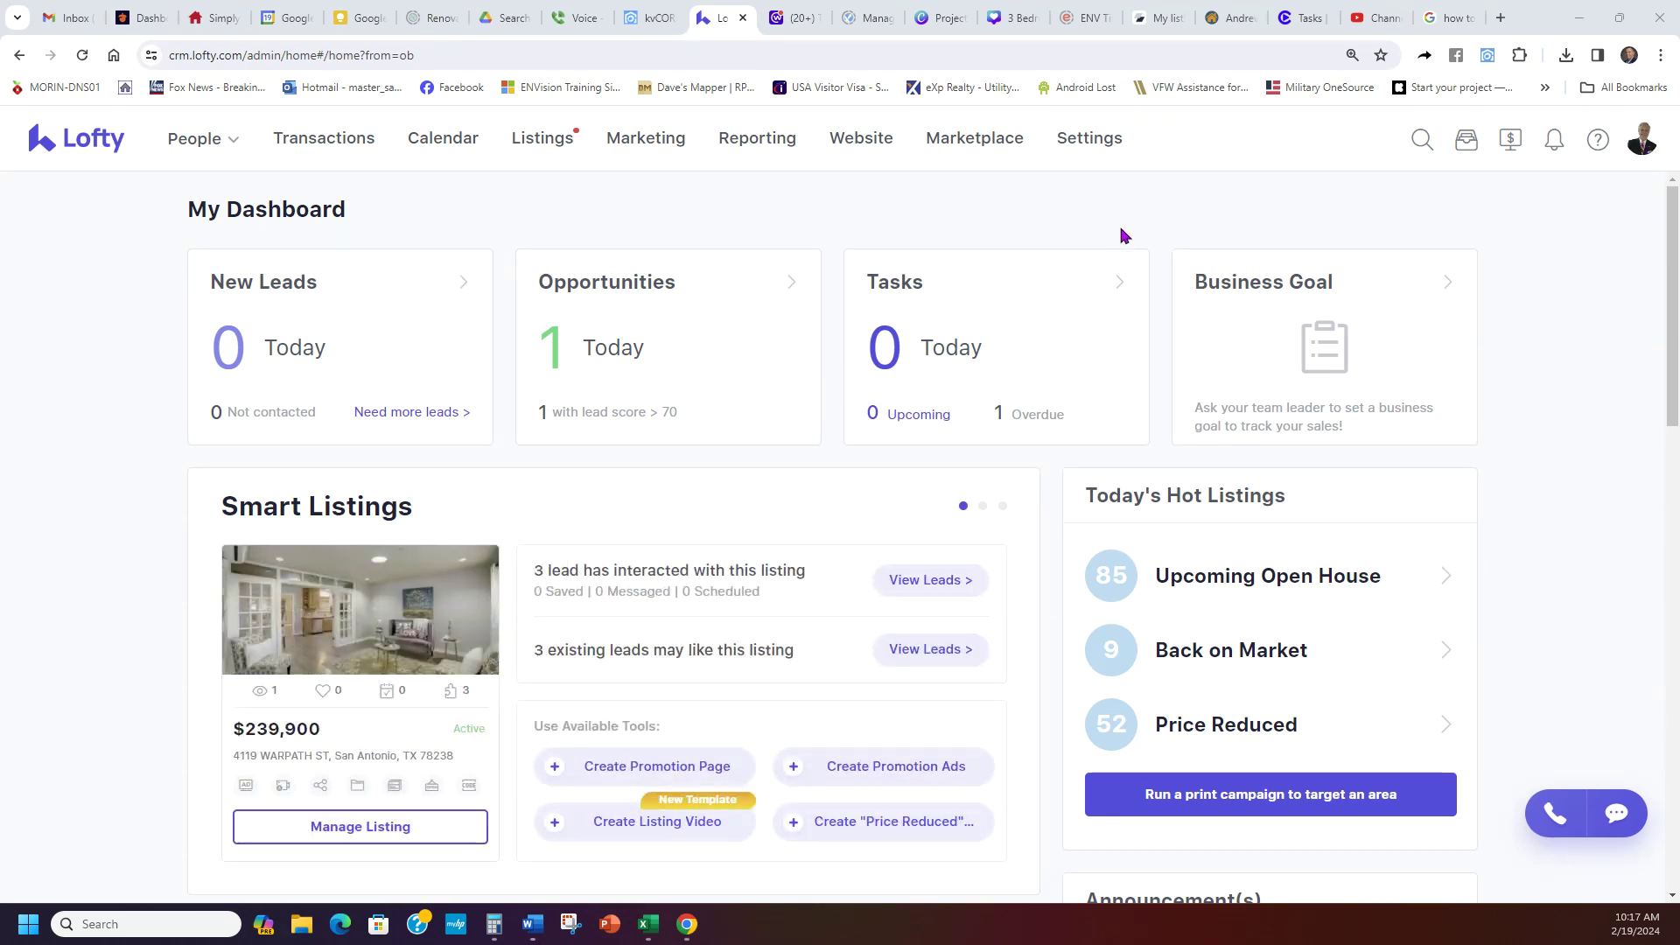
# - Open the user profile settings and look over the available settings sections
pyautogui.click(1089, 147)
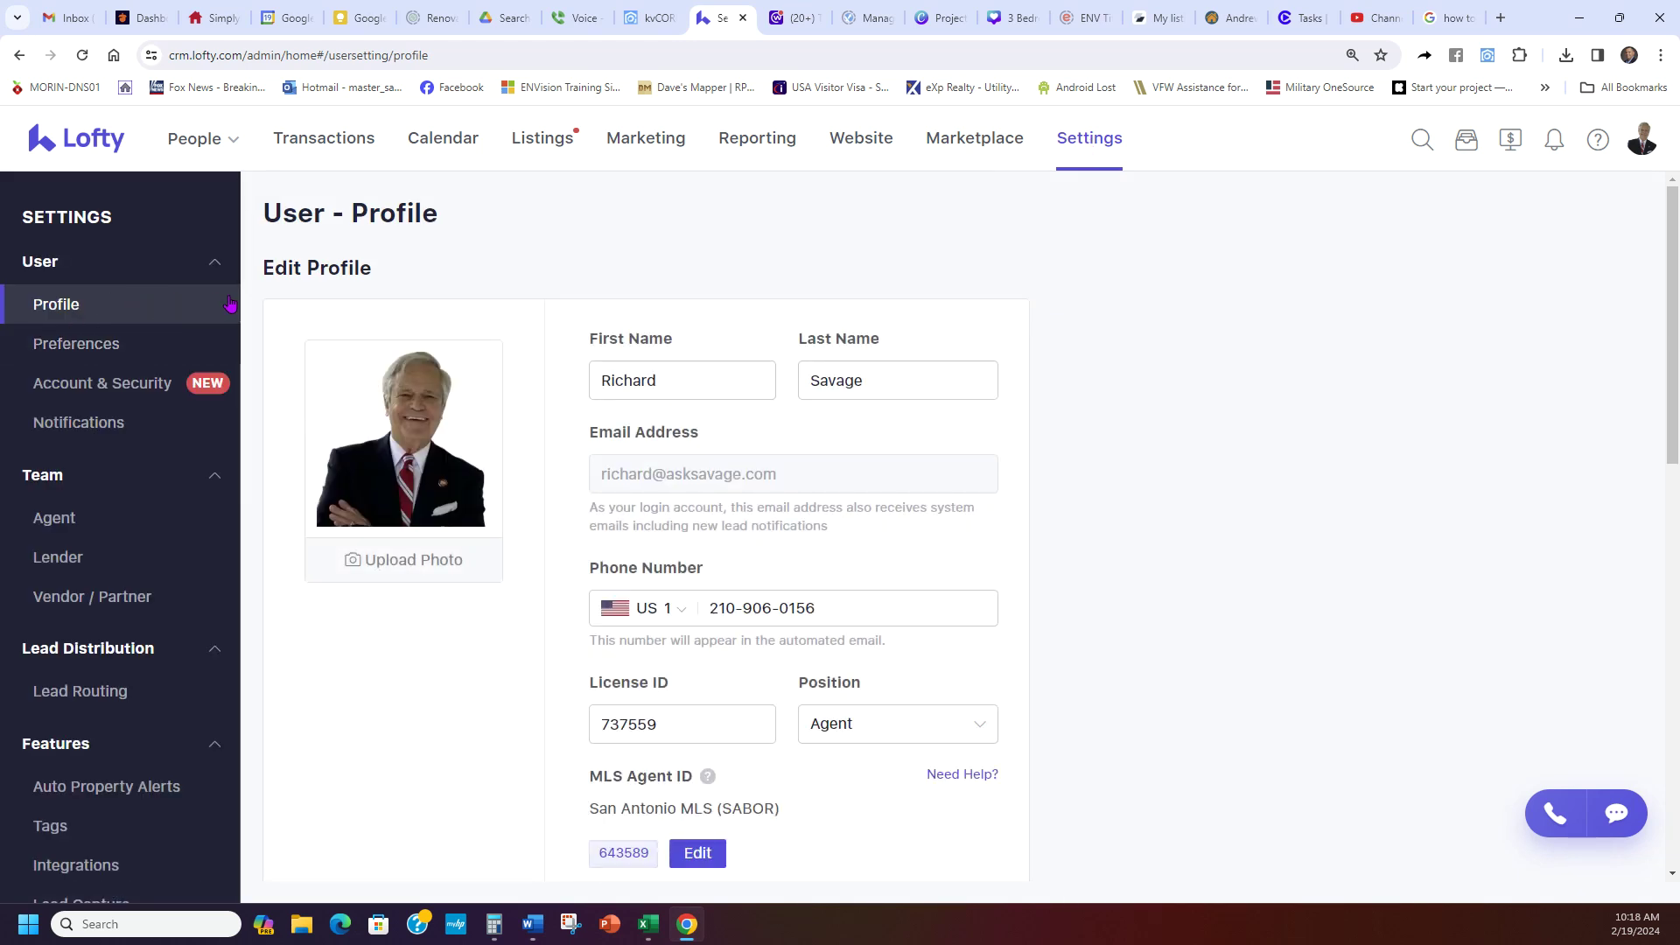
pyautogui.scroll(-1, 175, 420)
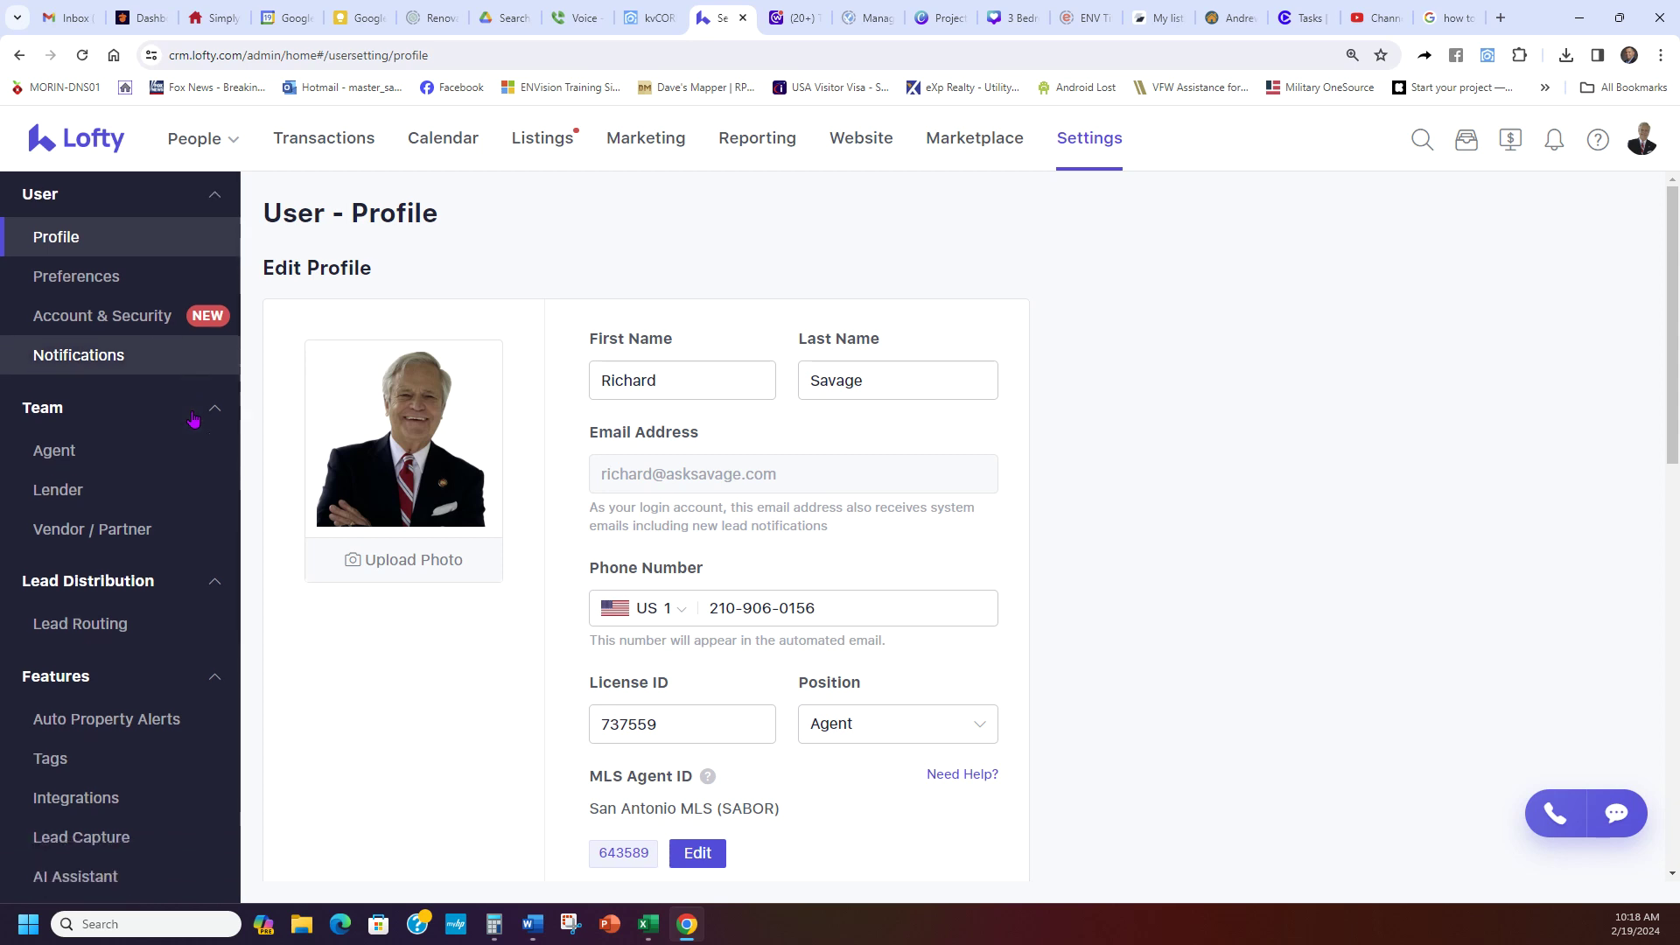
pyautogui.scroll(1, 175, 420)
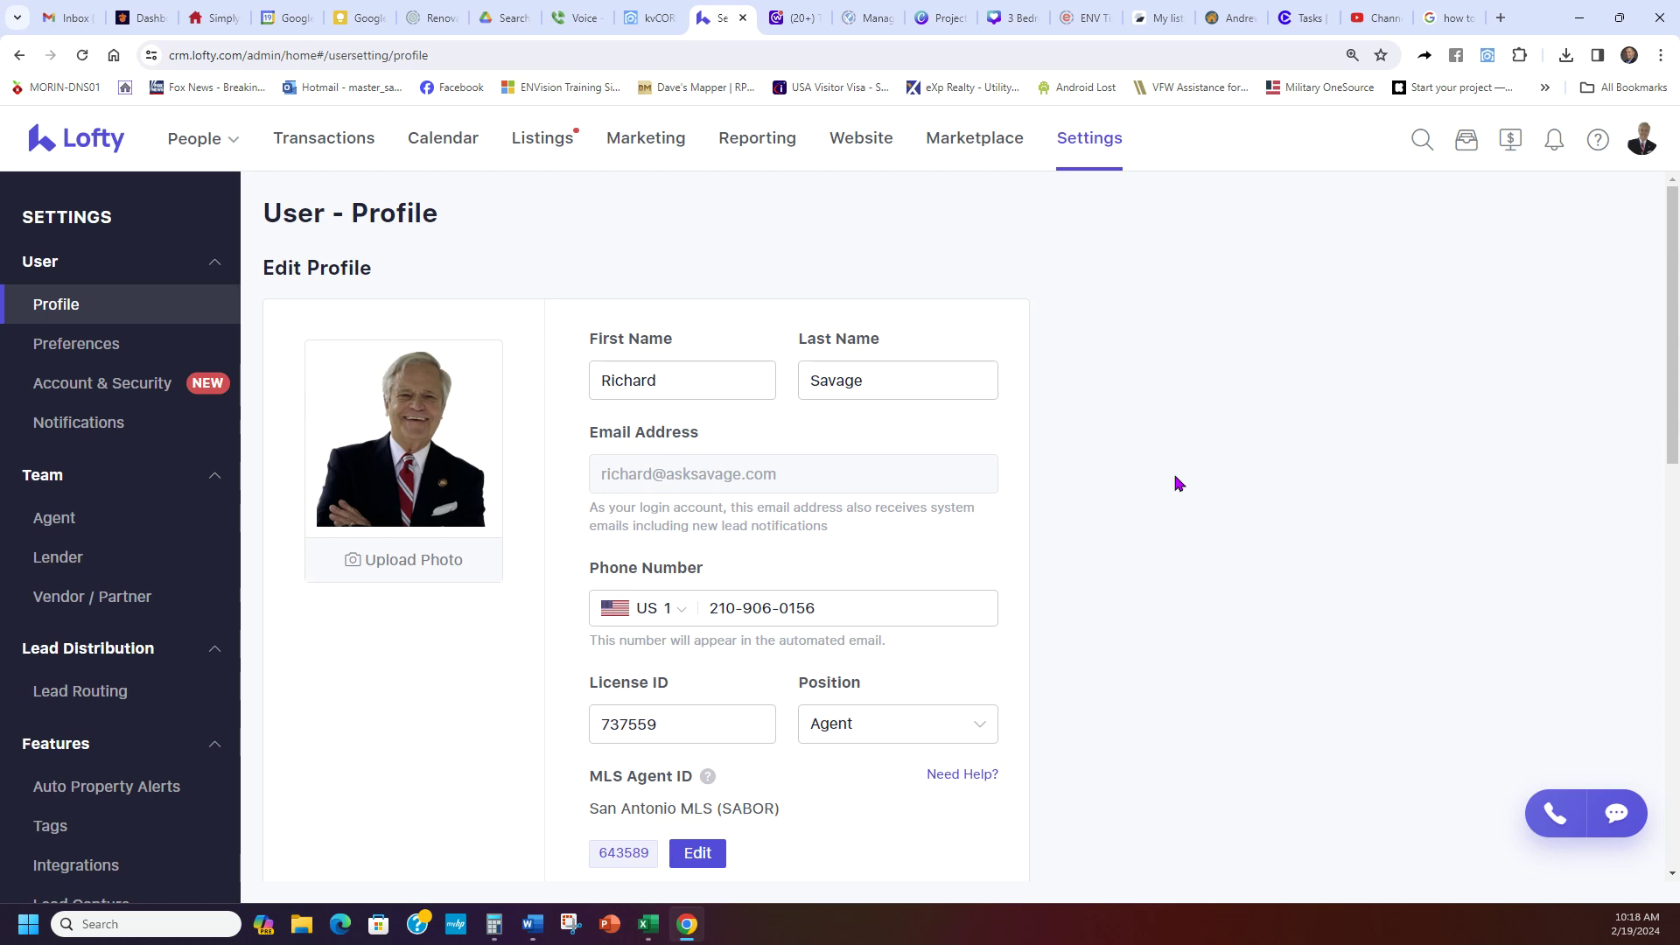
# - View the leave-a-message form for submitting a support ticket and dismiss the help window without sending anything
pyautogui.click(1597, 144)
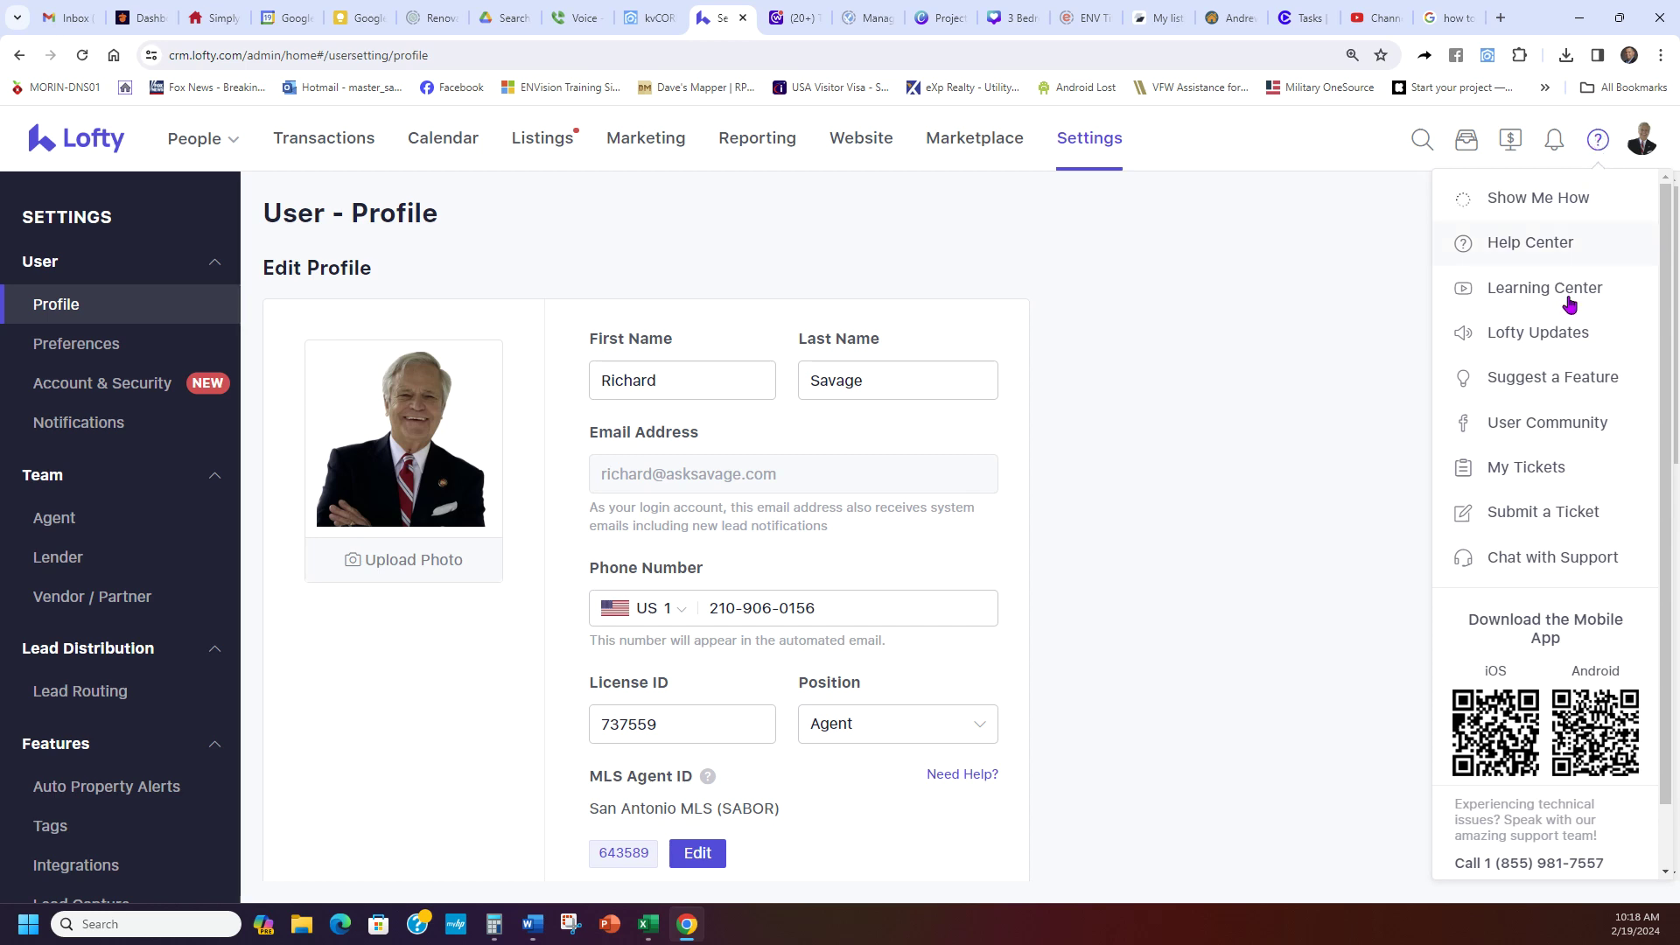
pyautogui.click(1540, 517)
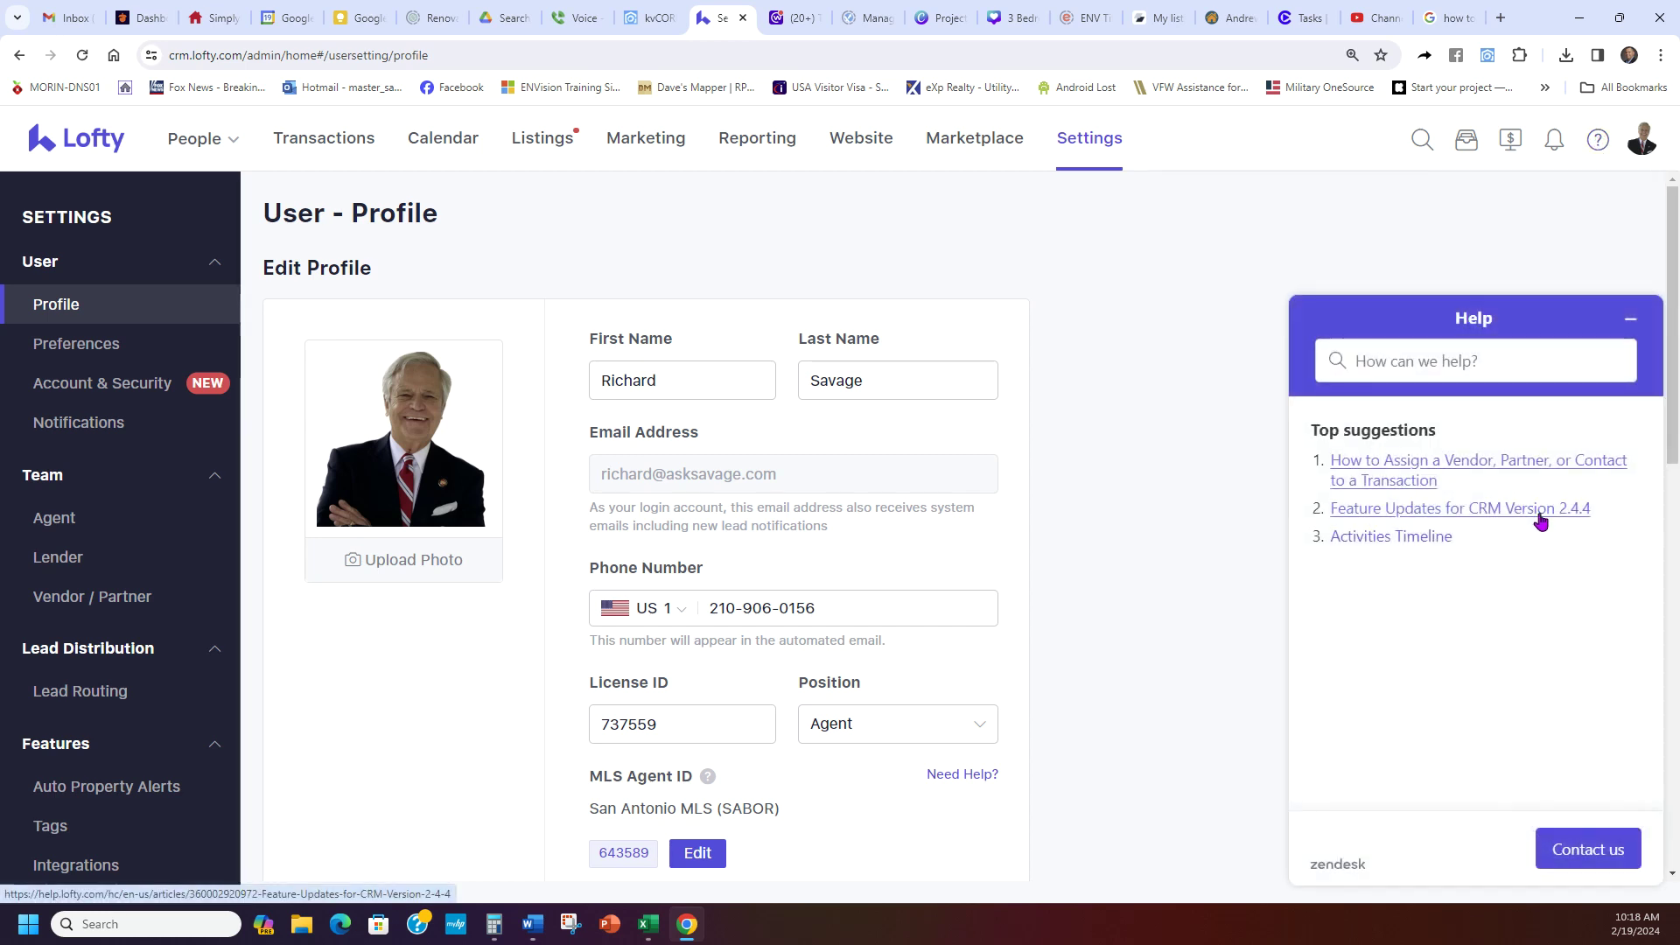
pyautogui.click(1572, 854)
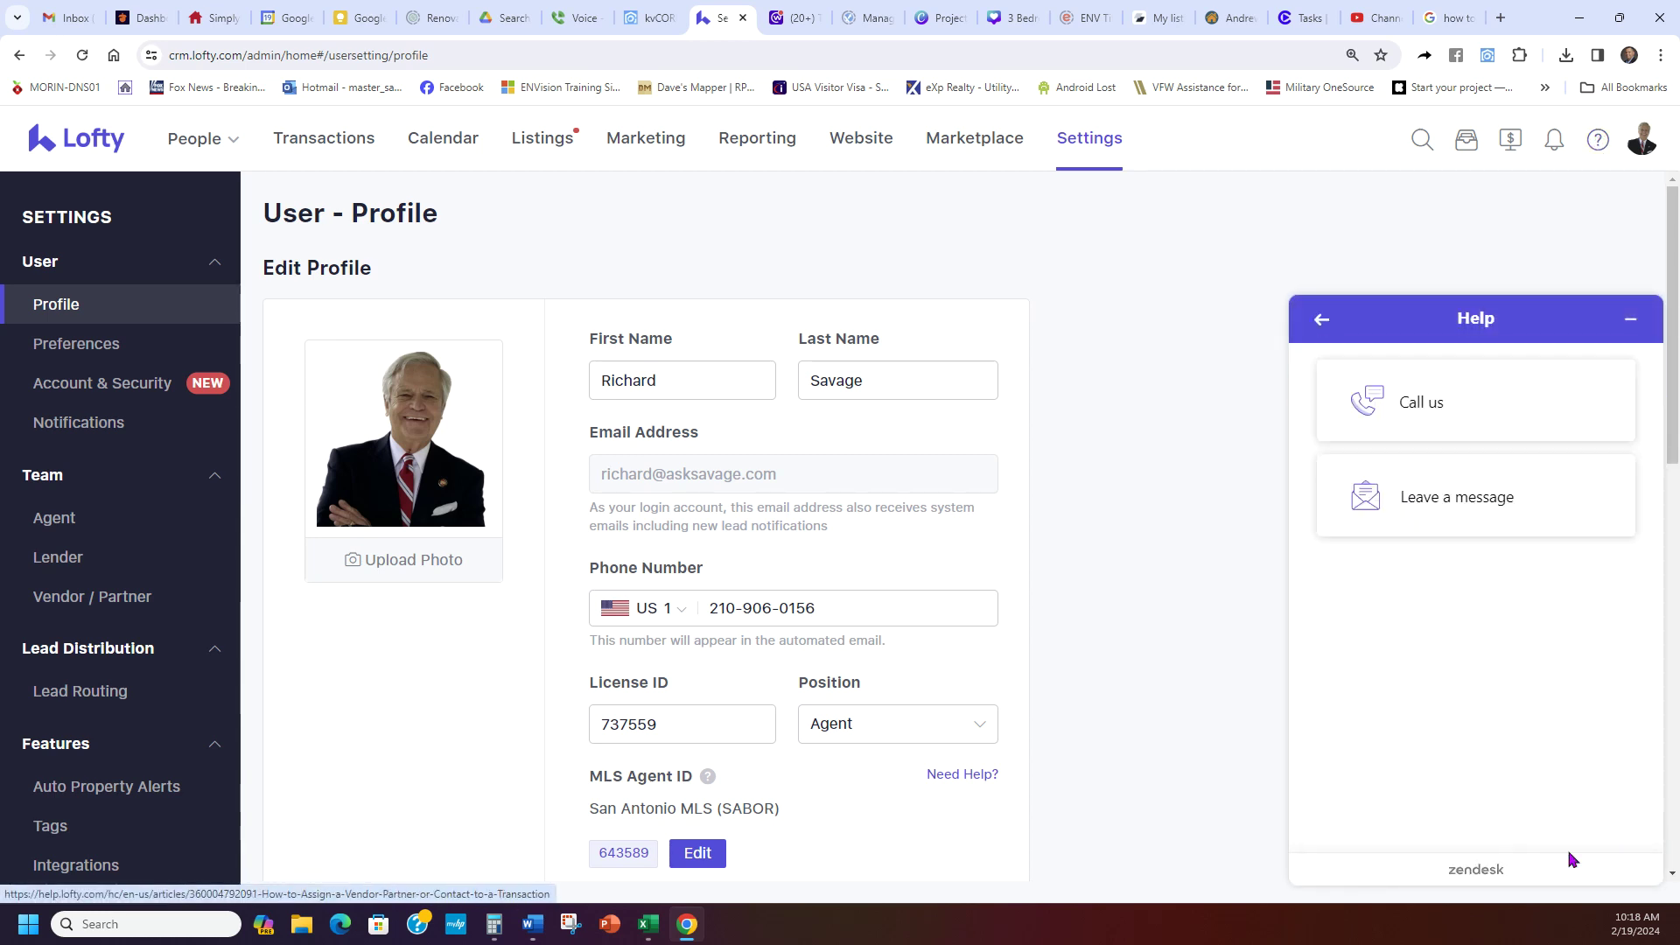
pyautogui.click(1492, 518)
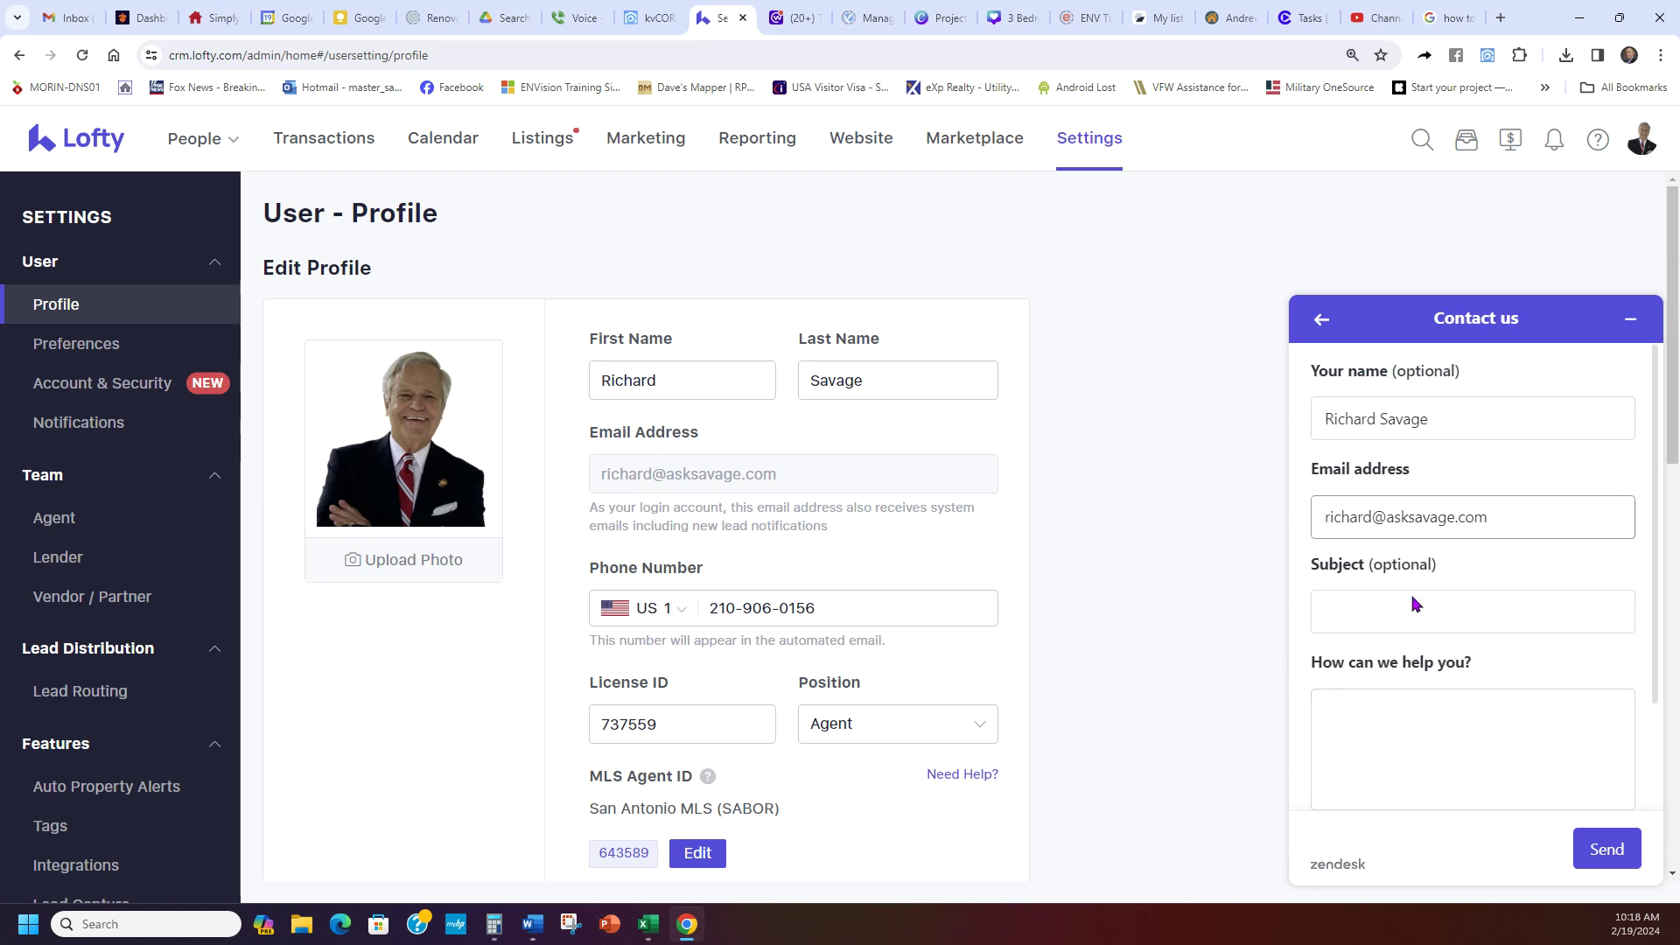
pyautogui.click(1317, 318)
pyautogui.click(1317, 318)
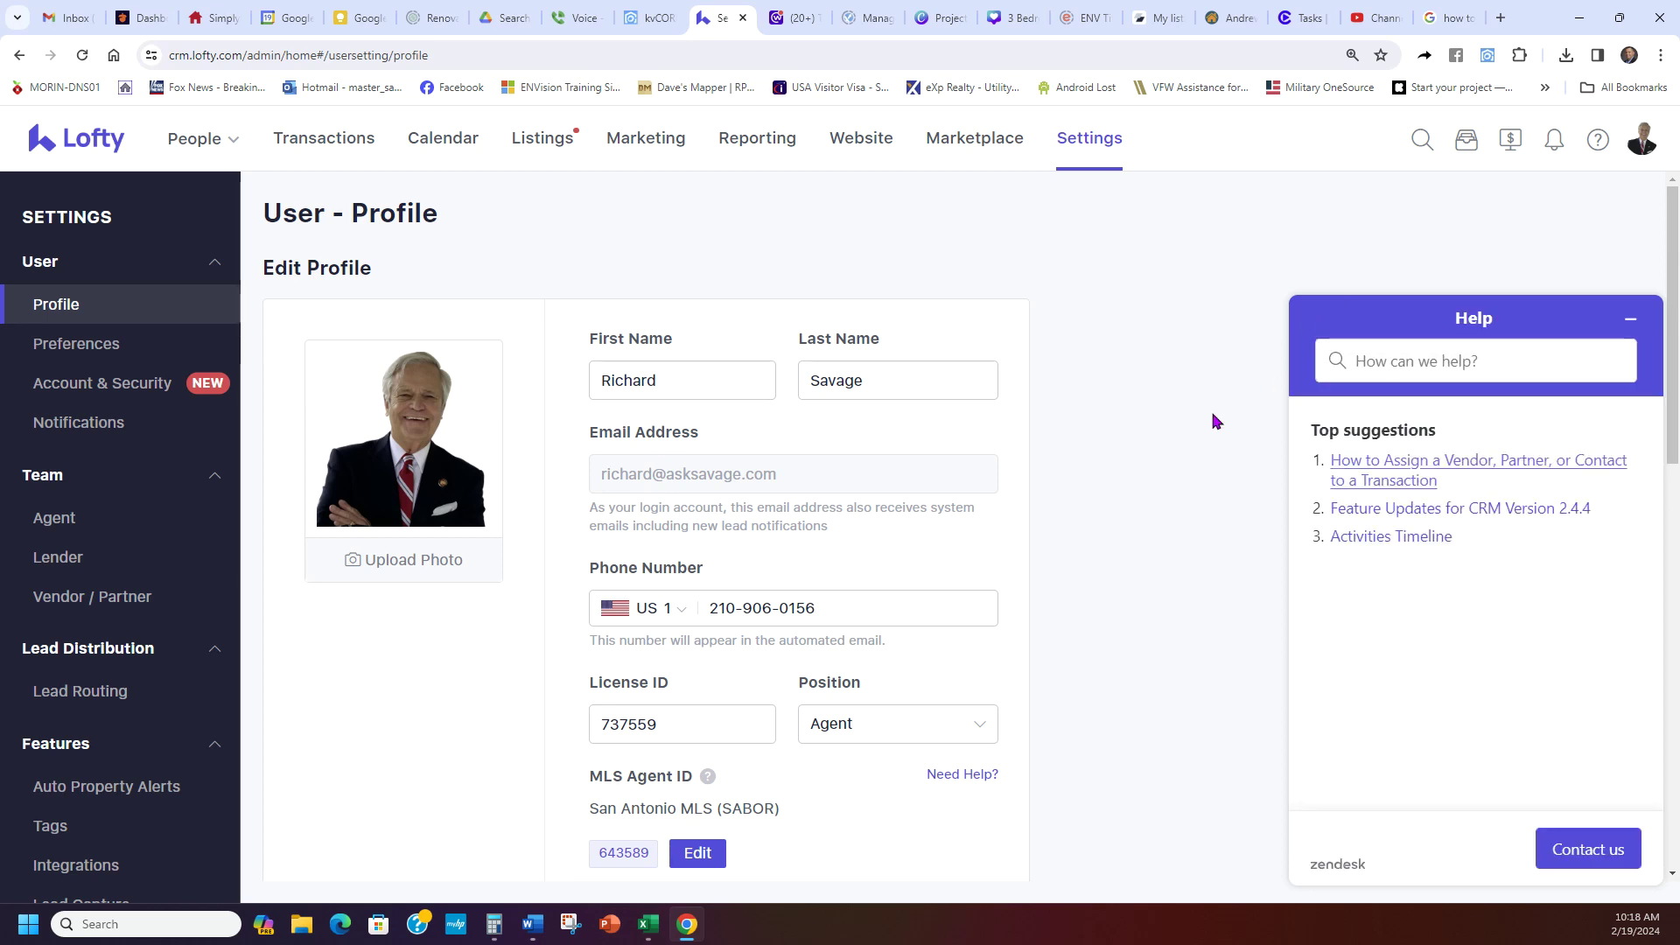
pyautogui.click(1631, 324)
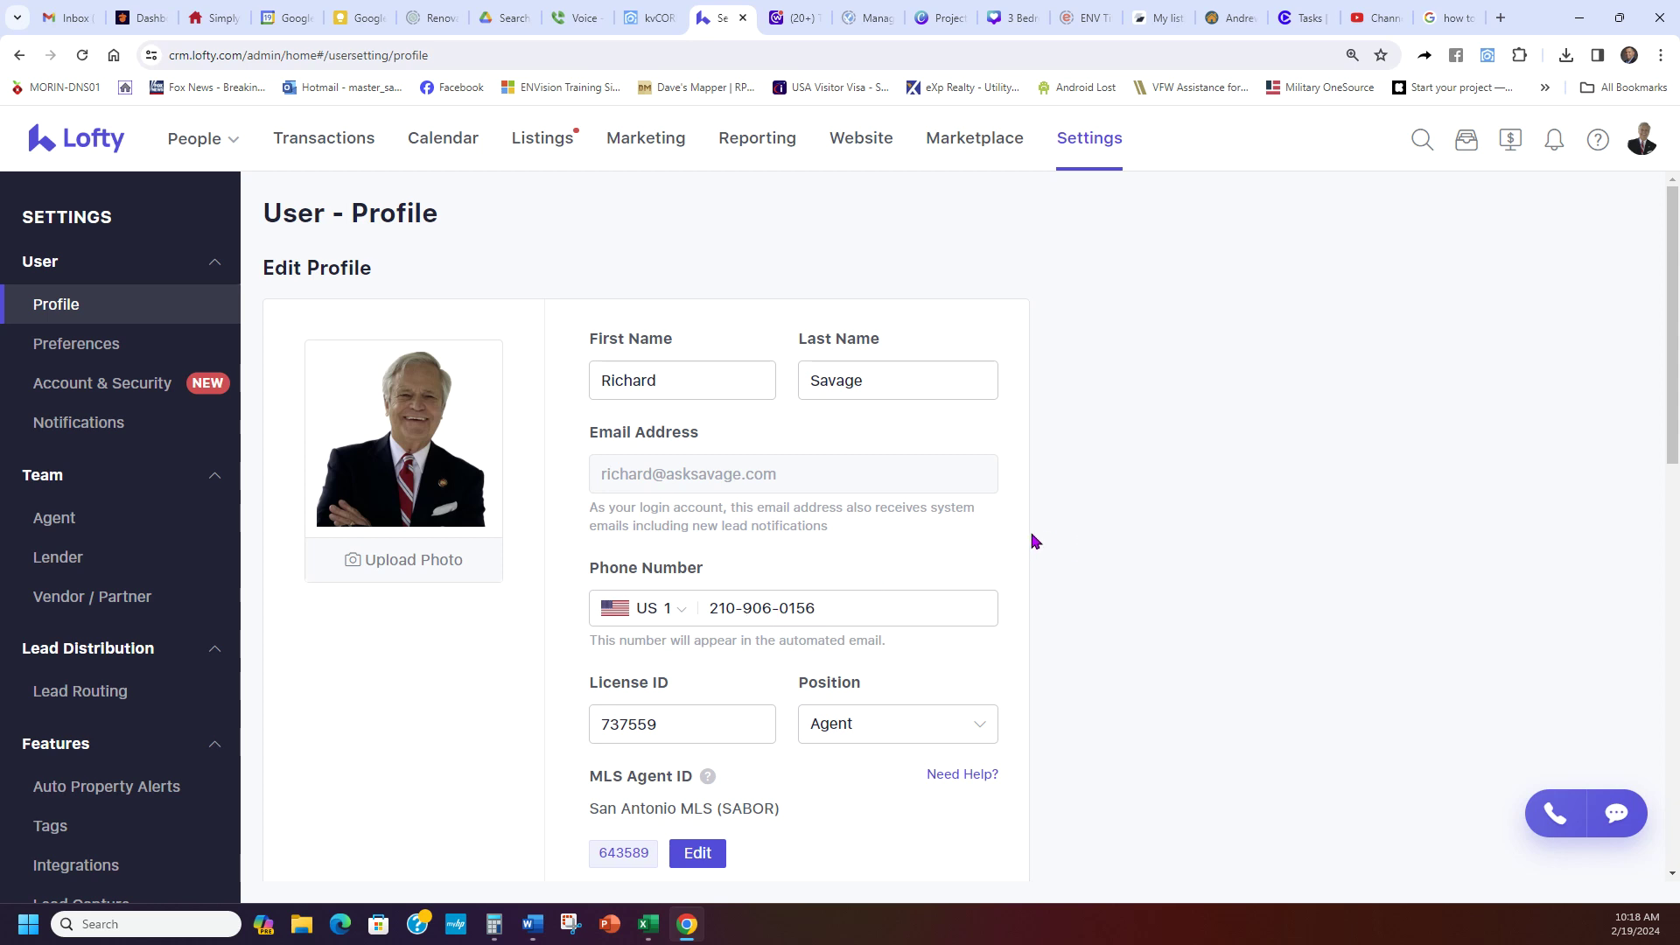
# - Review the profile's contact, license, MLS agent ID and company fields and the email signature below them
pyautogui.scroll(-1, 984, 539)
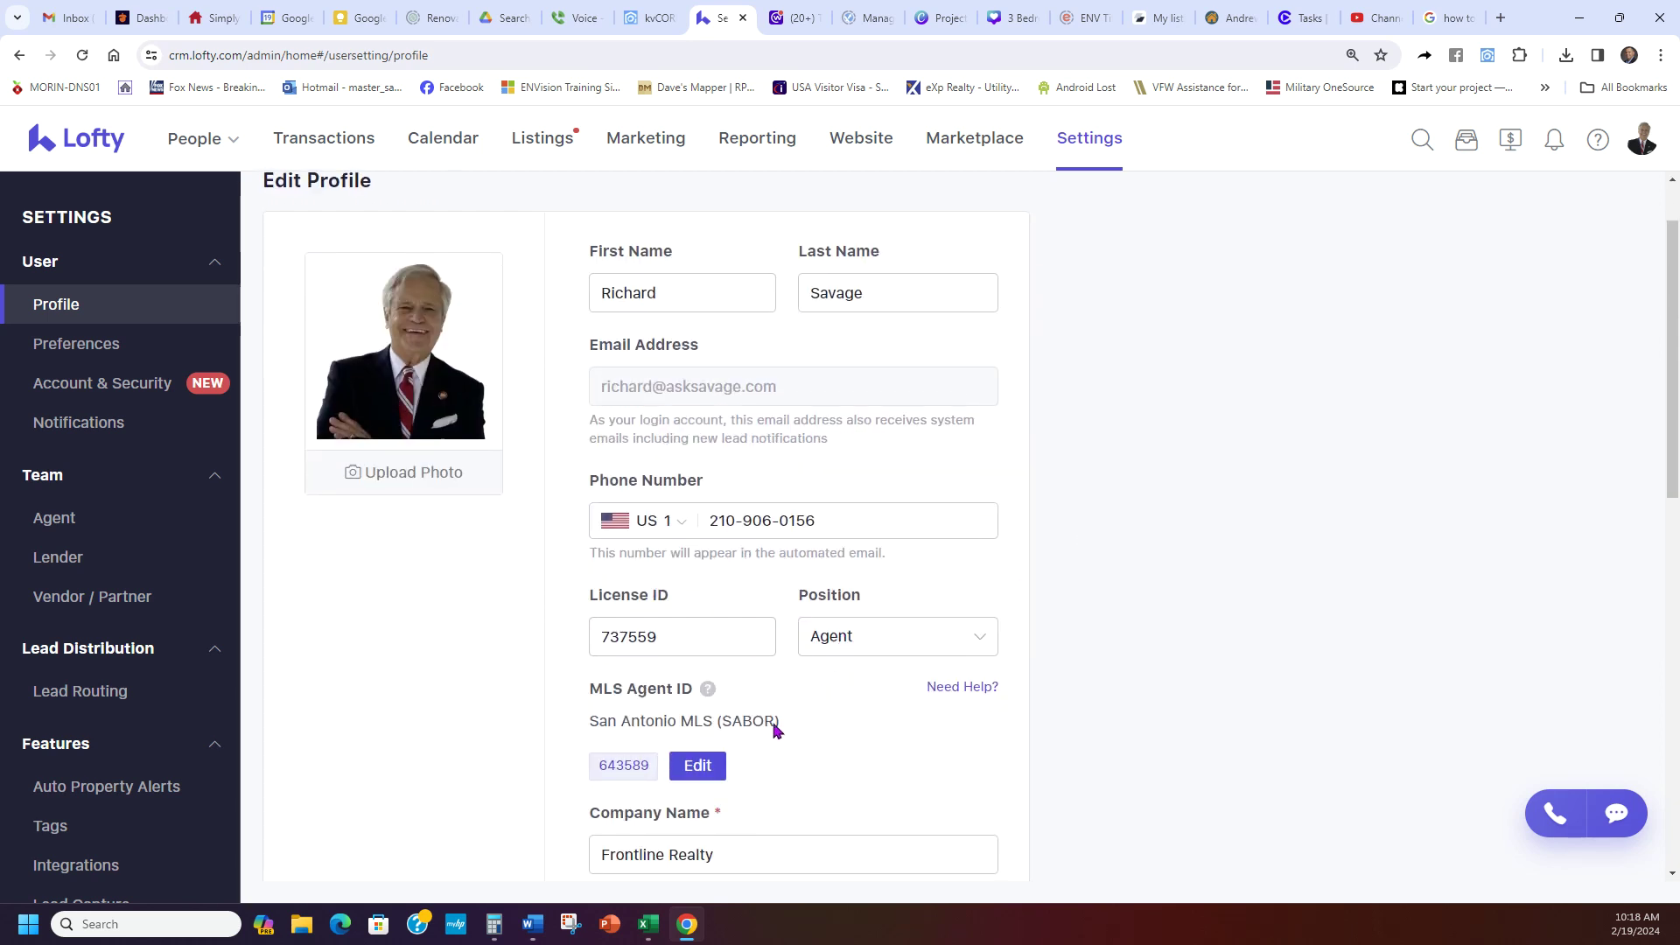
pyautogui.scroll(-2, 855, 589)
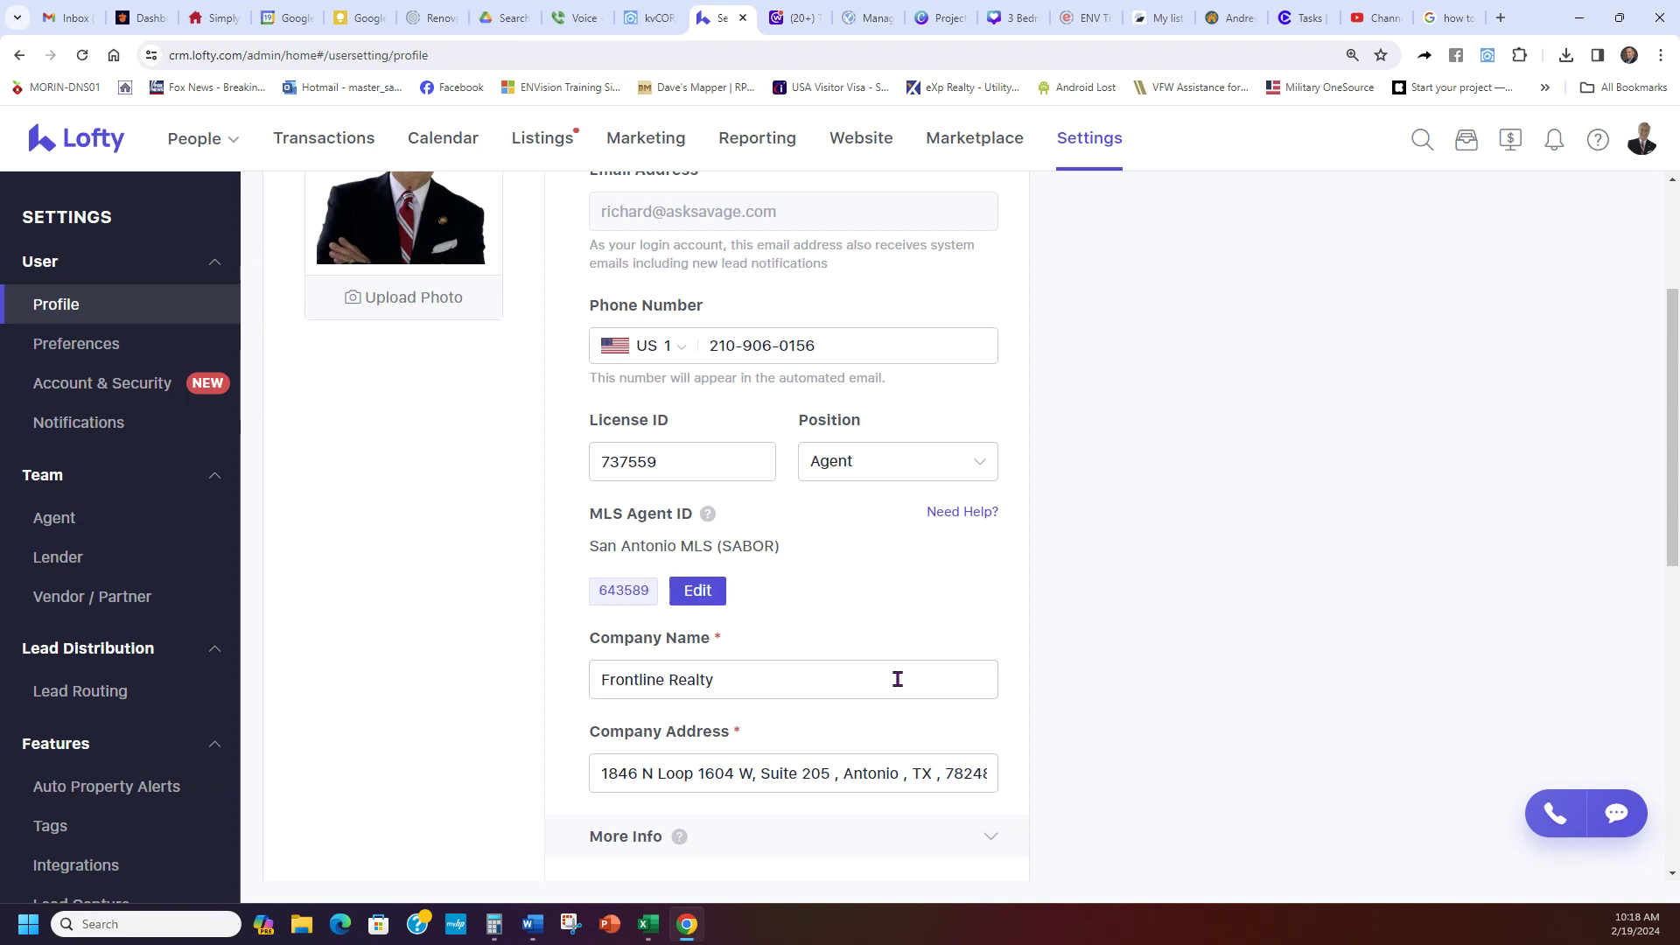
pyautogui.scroll(-1, 939, 596)
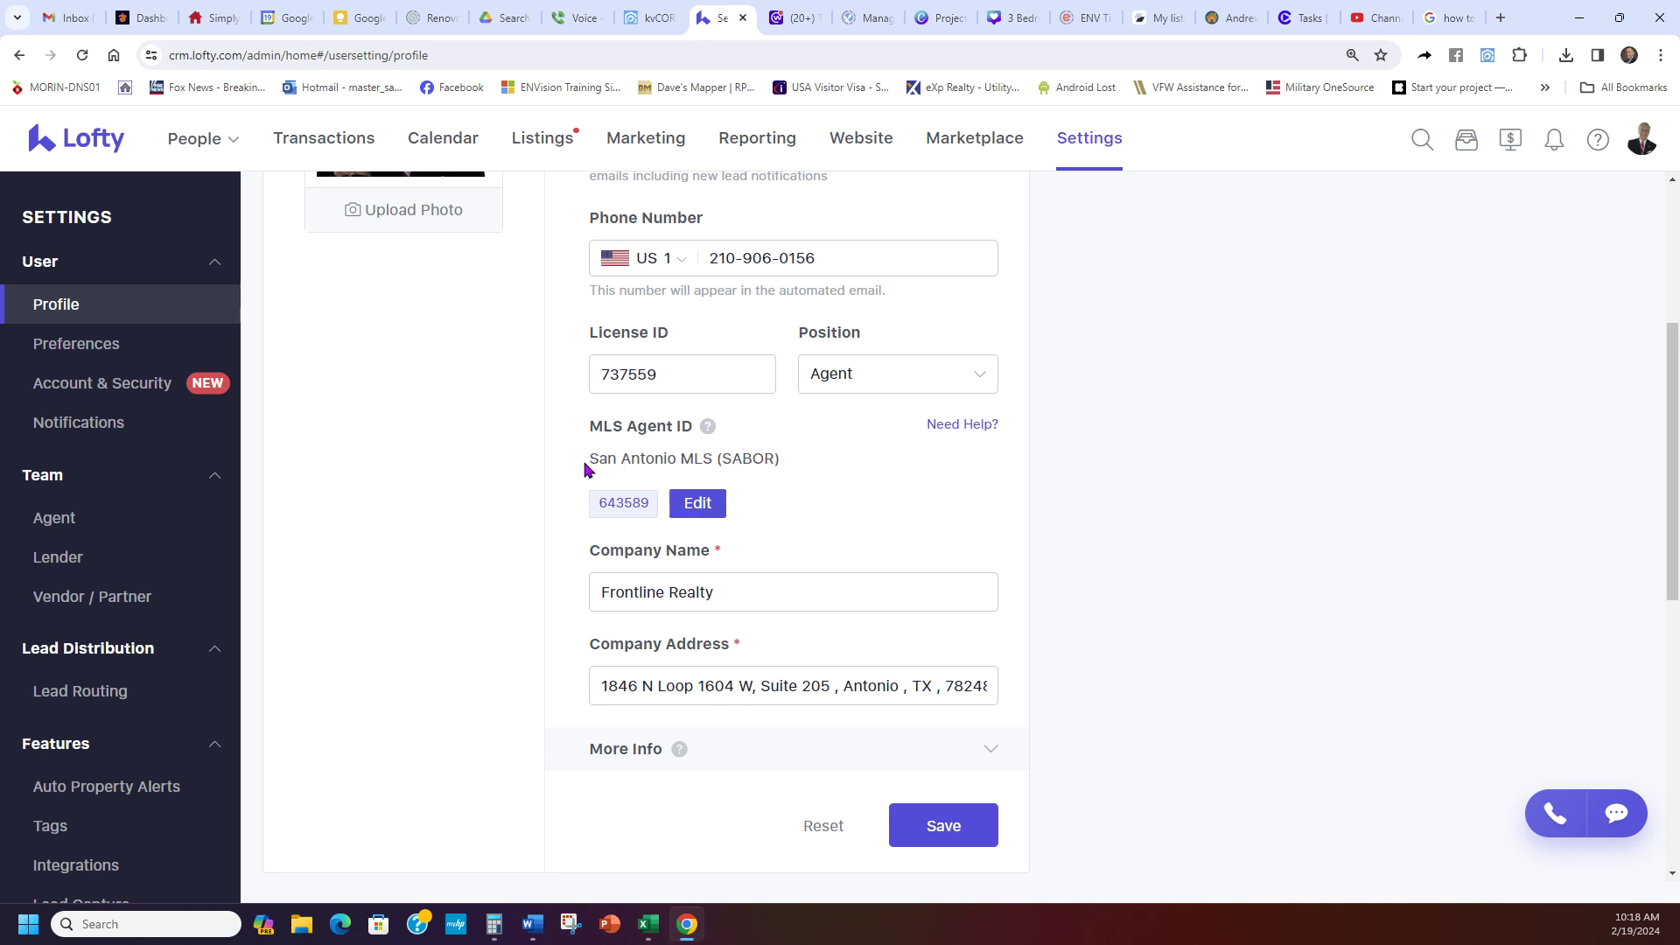
pyautogui.moveTo(585, 470); pyautogui.dragTo(802, 465)
pyautogui.click(665, 495)
pyautogui.scroll(-5, 1095, 464)
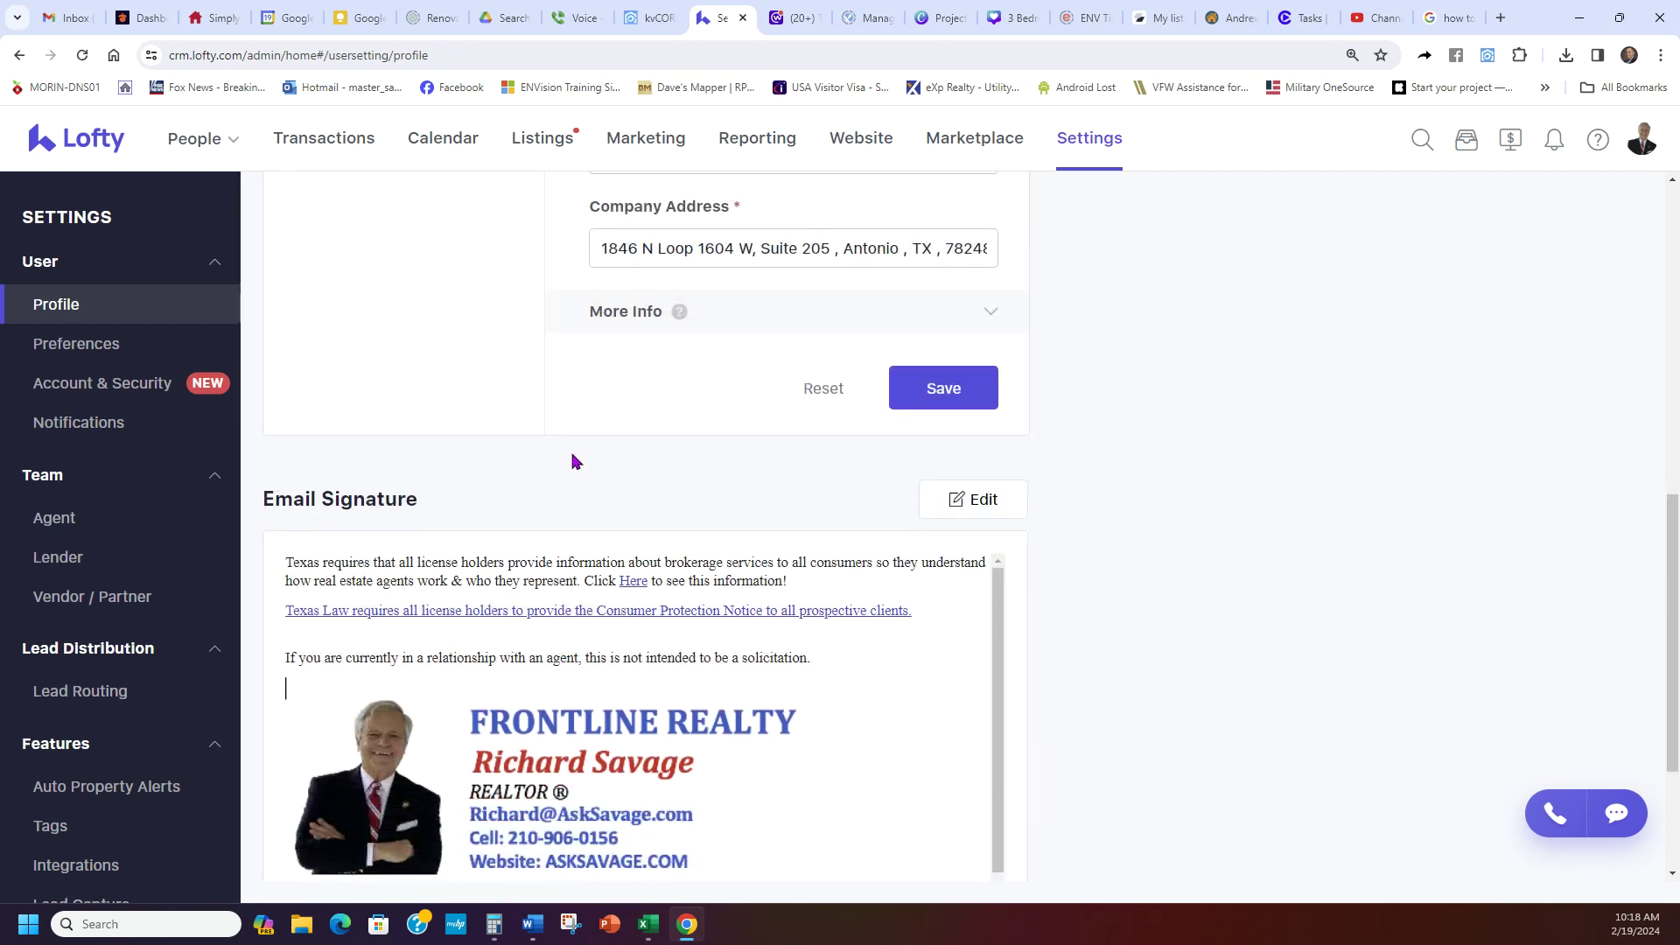
pyautogui.scroll(-2, 691, 612)
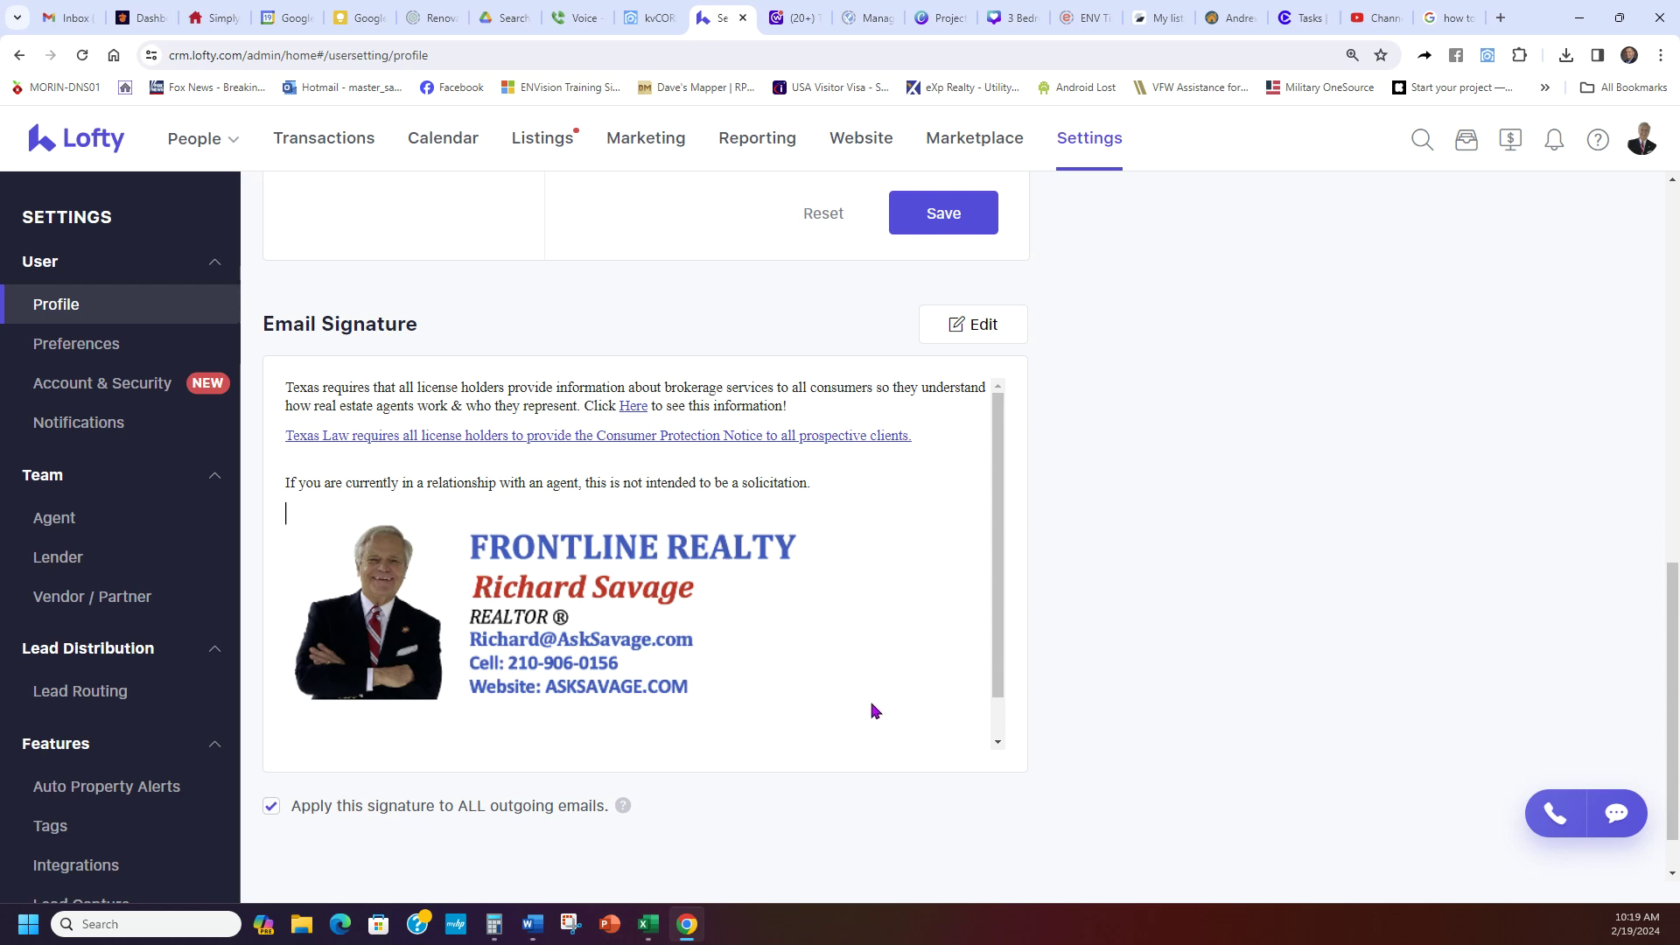
pyautogui.scroll(1, 871, 707)
pyautogui.scroll(-1, 872, 711)
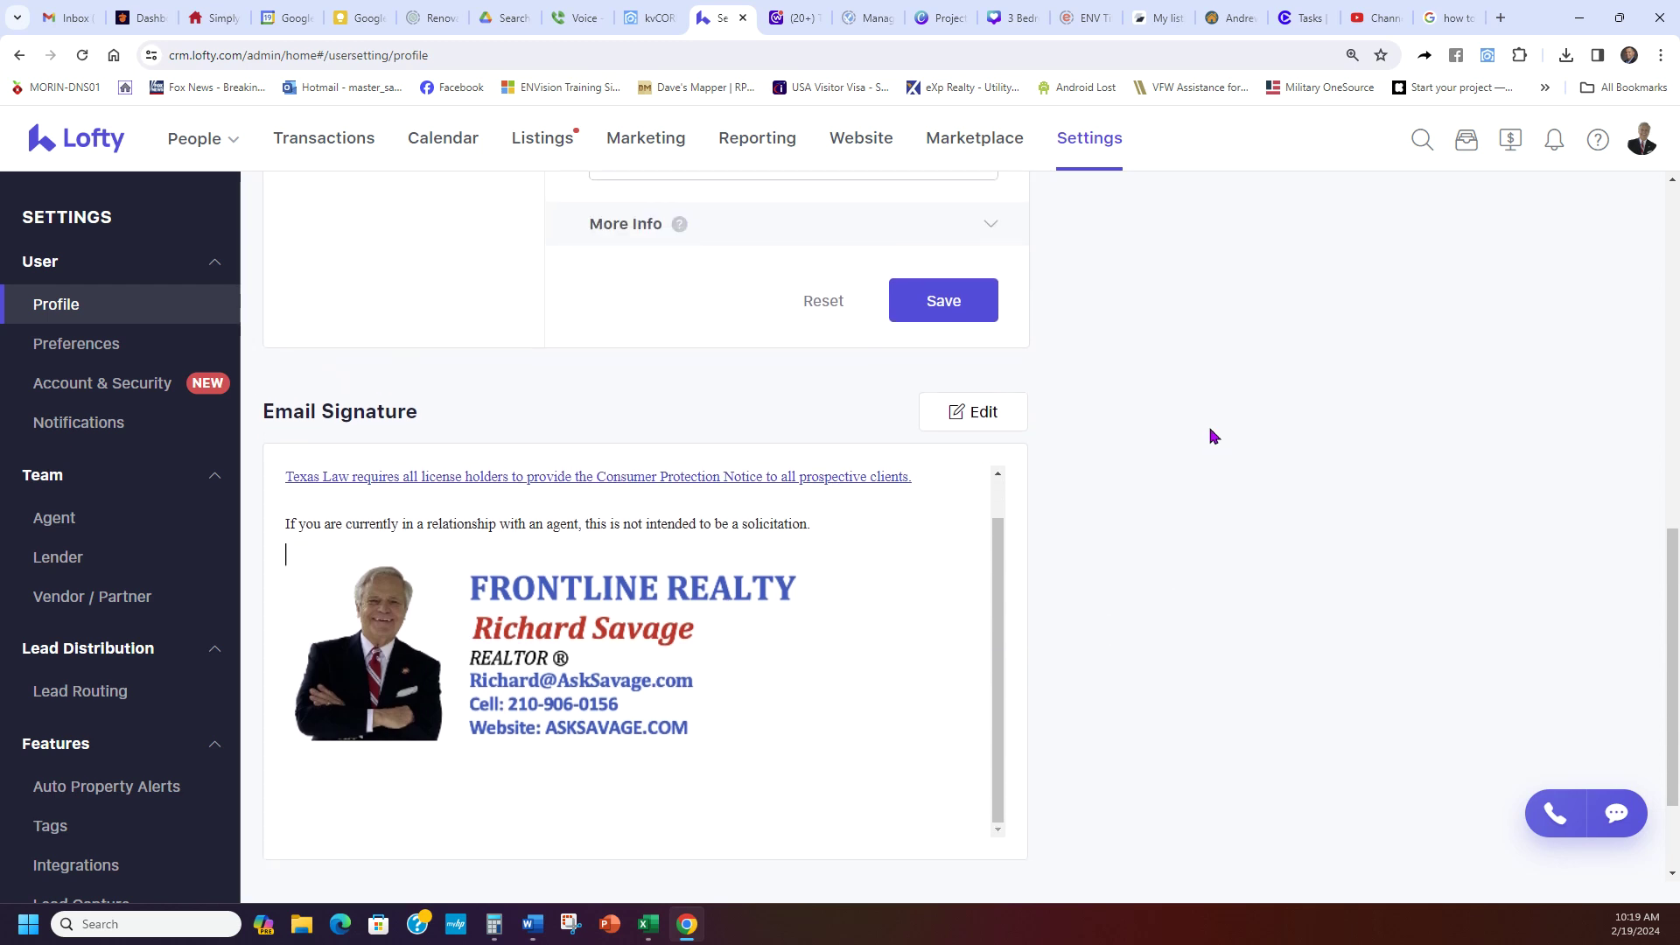
# - Switch to Canva and create a new Email Signature design
pyautogui.click(954, 9)
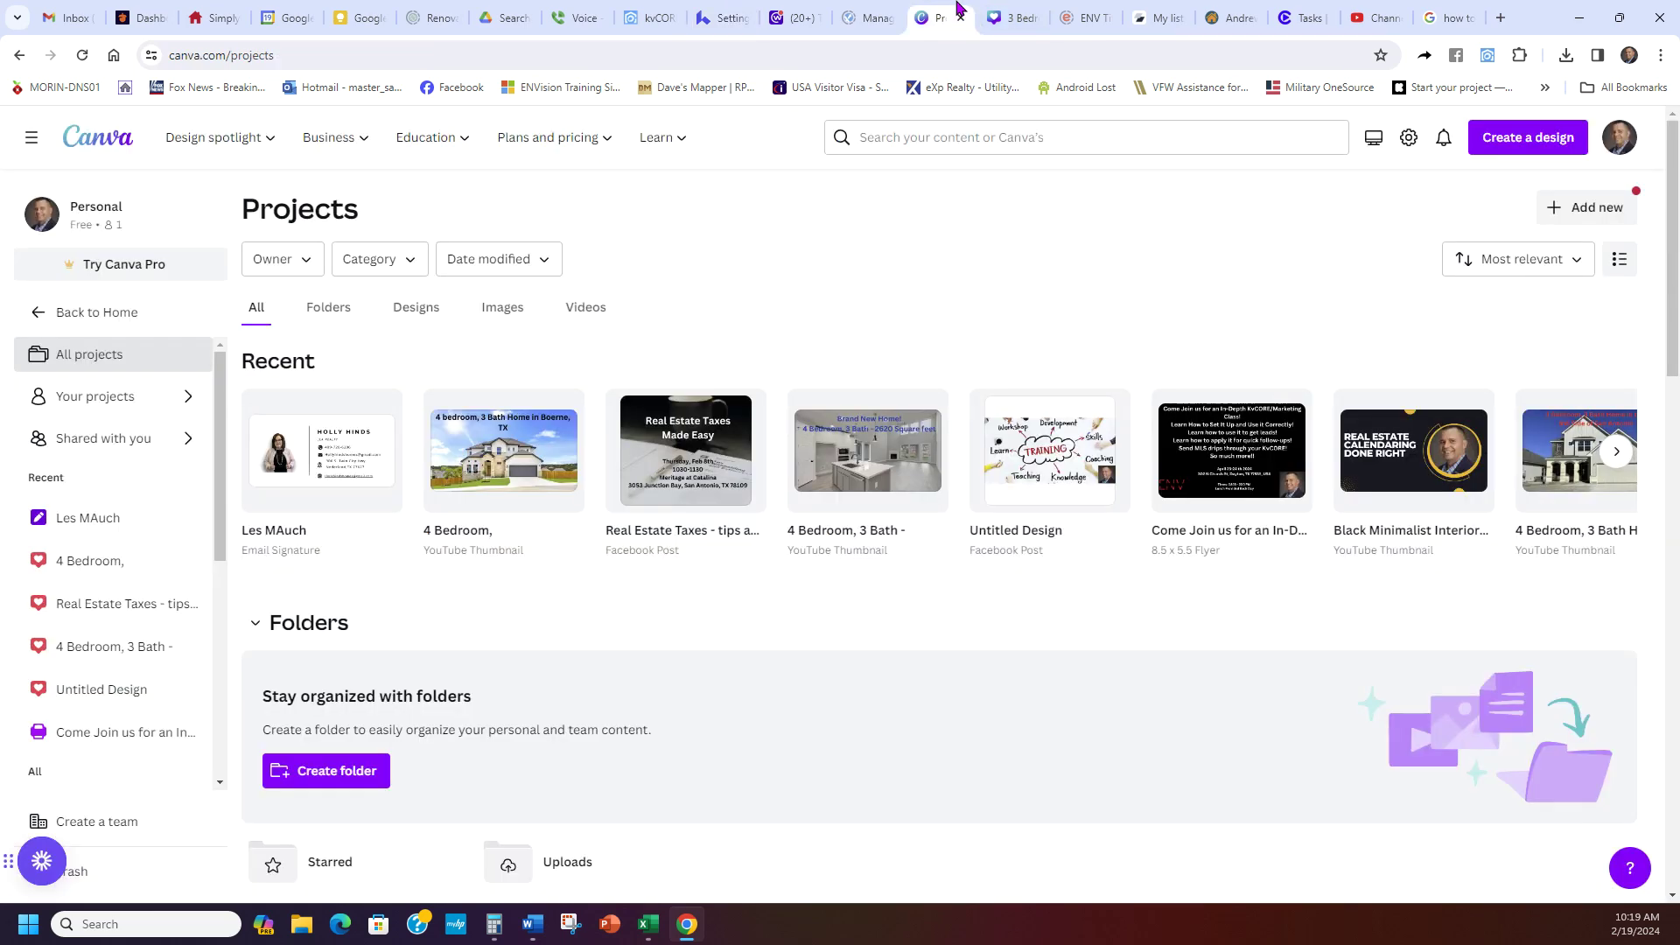
pyautogui.click(1523, 149)
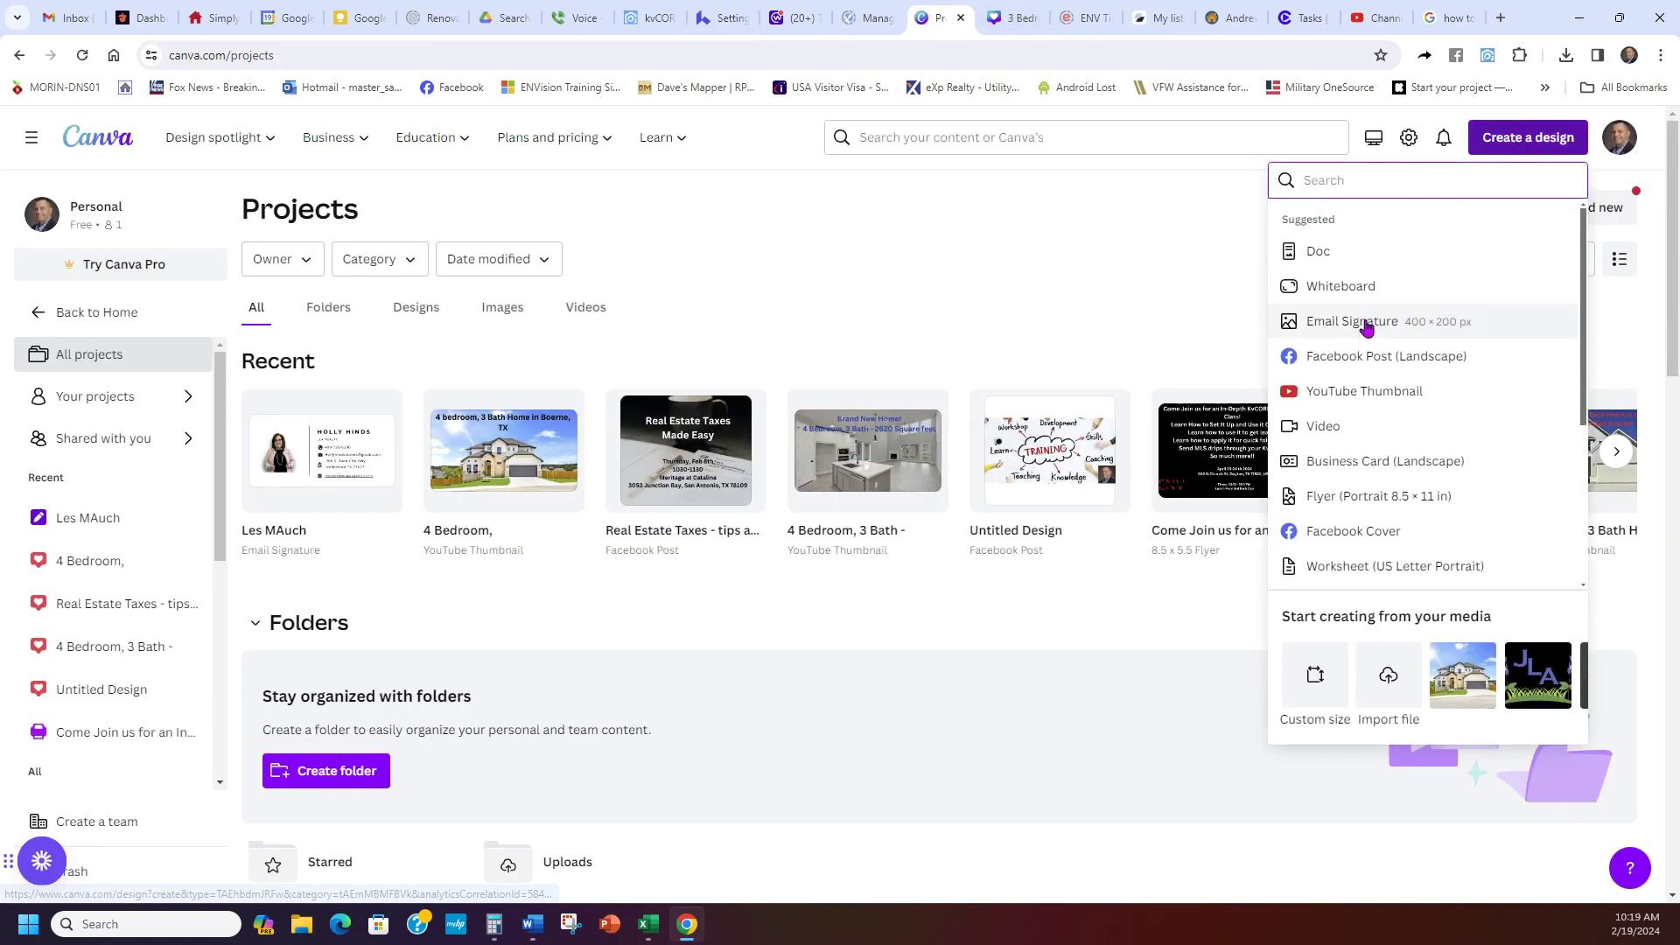
pyautogui.click(1496, 140)
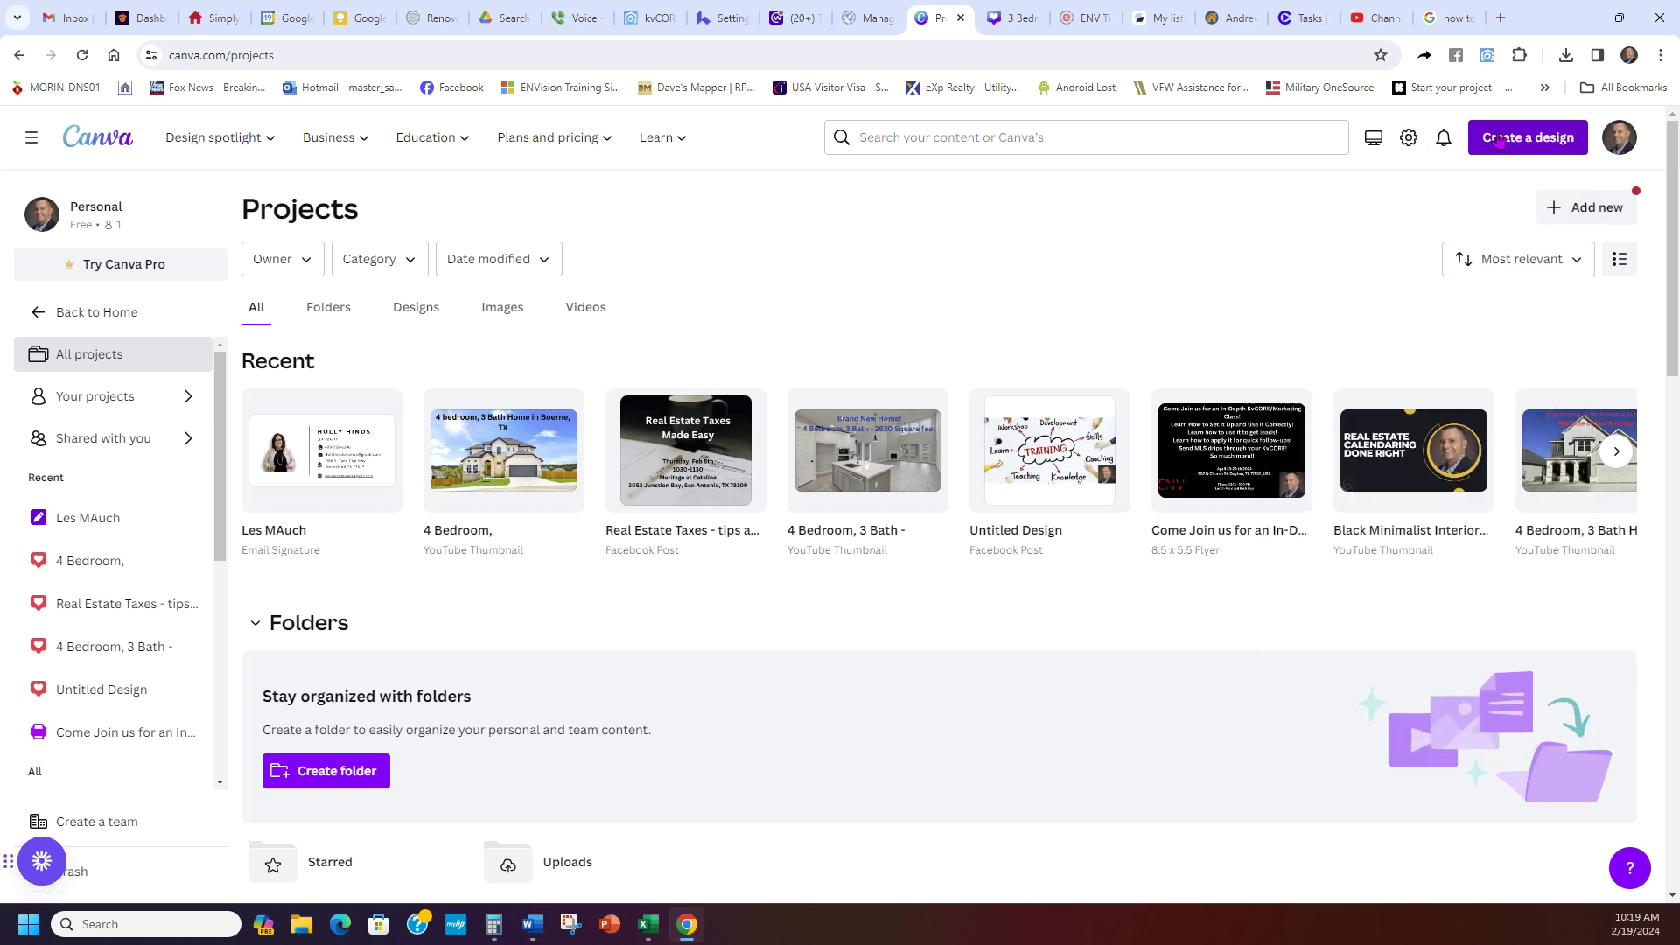
pyautogui.click(1497, 140)
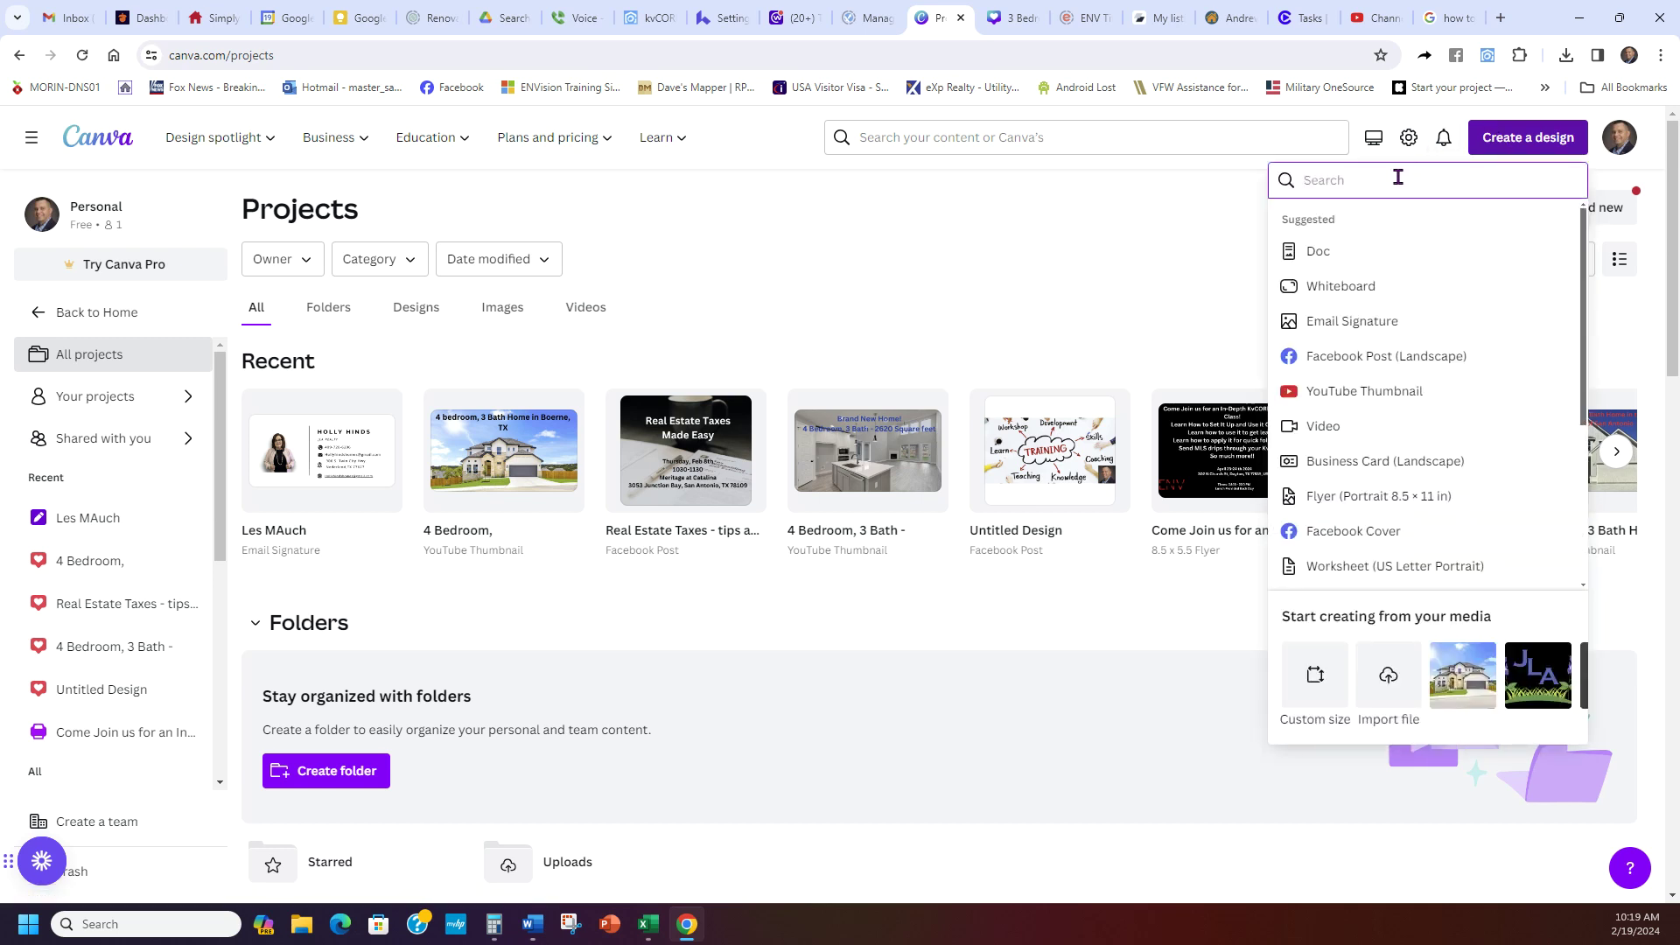
pyautogui.click(1343, 321)
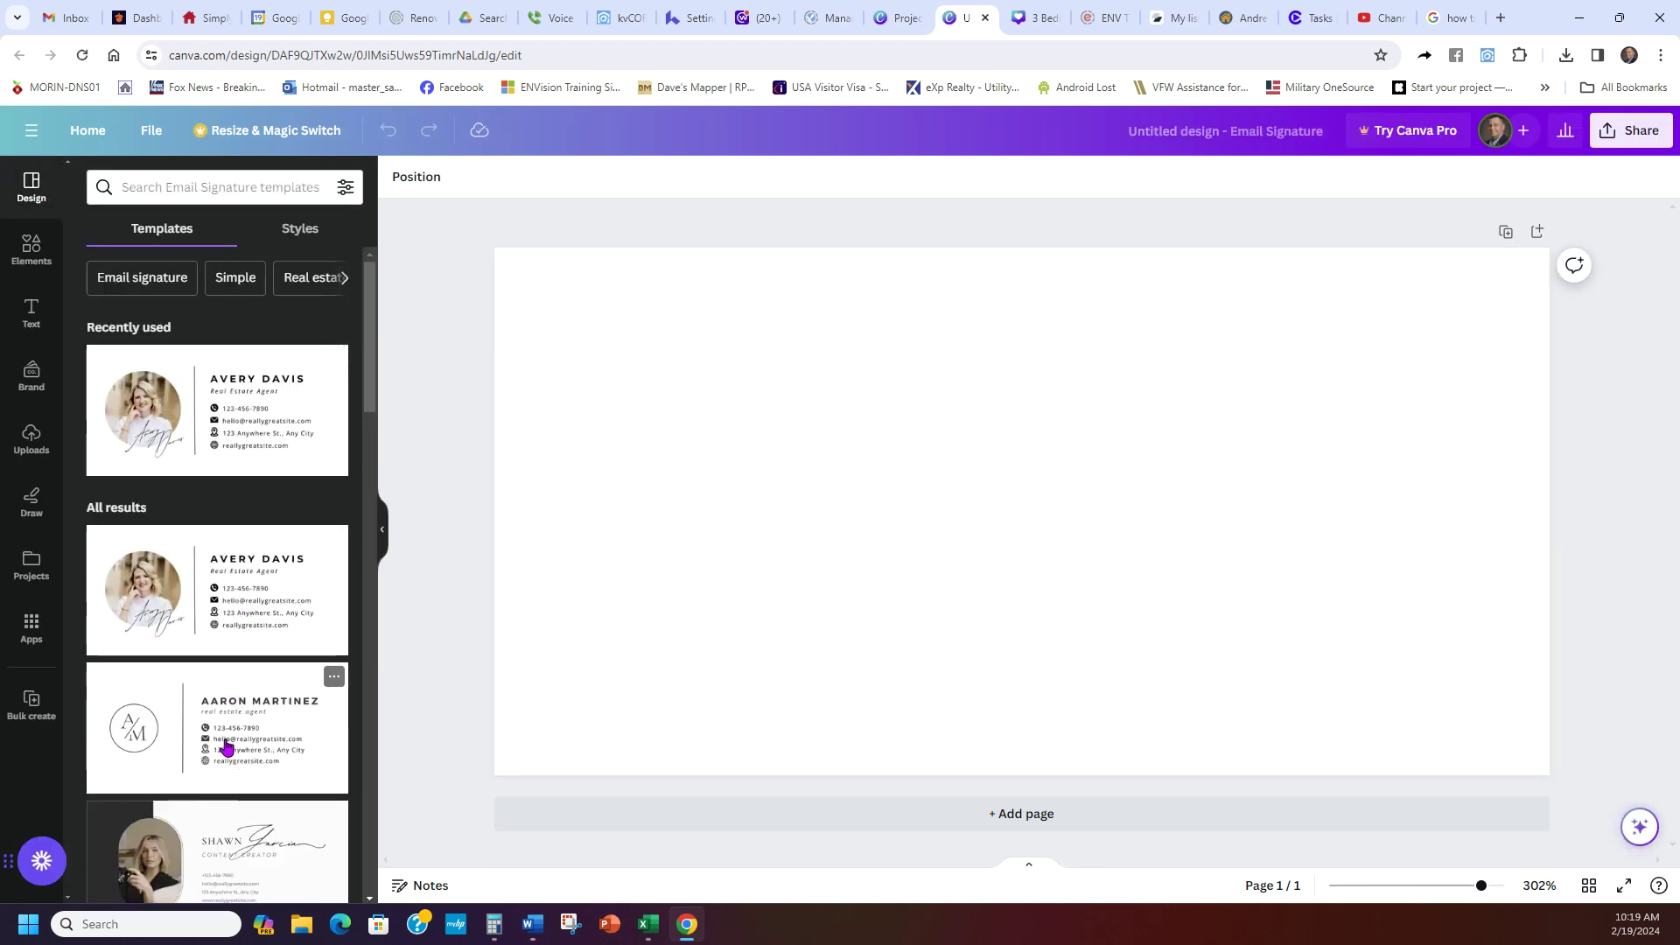
# - Apply the White Simple Real Estate Business Email Signature template and inspect its photo, handwritten signature, name and job title elements
pyautogui.click(197, 424)
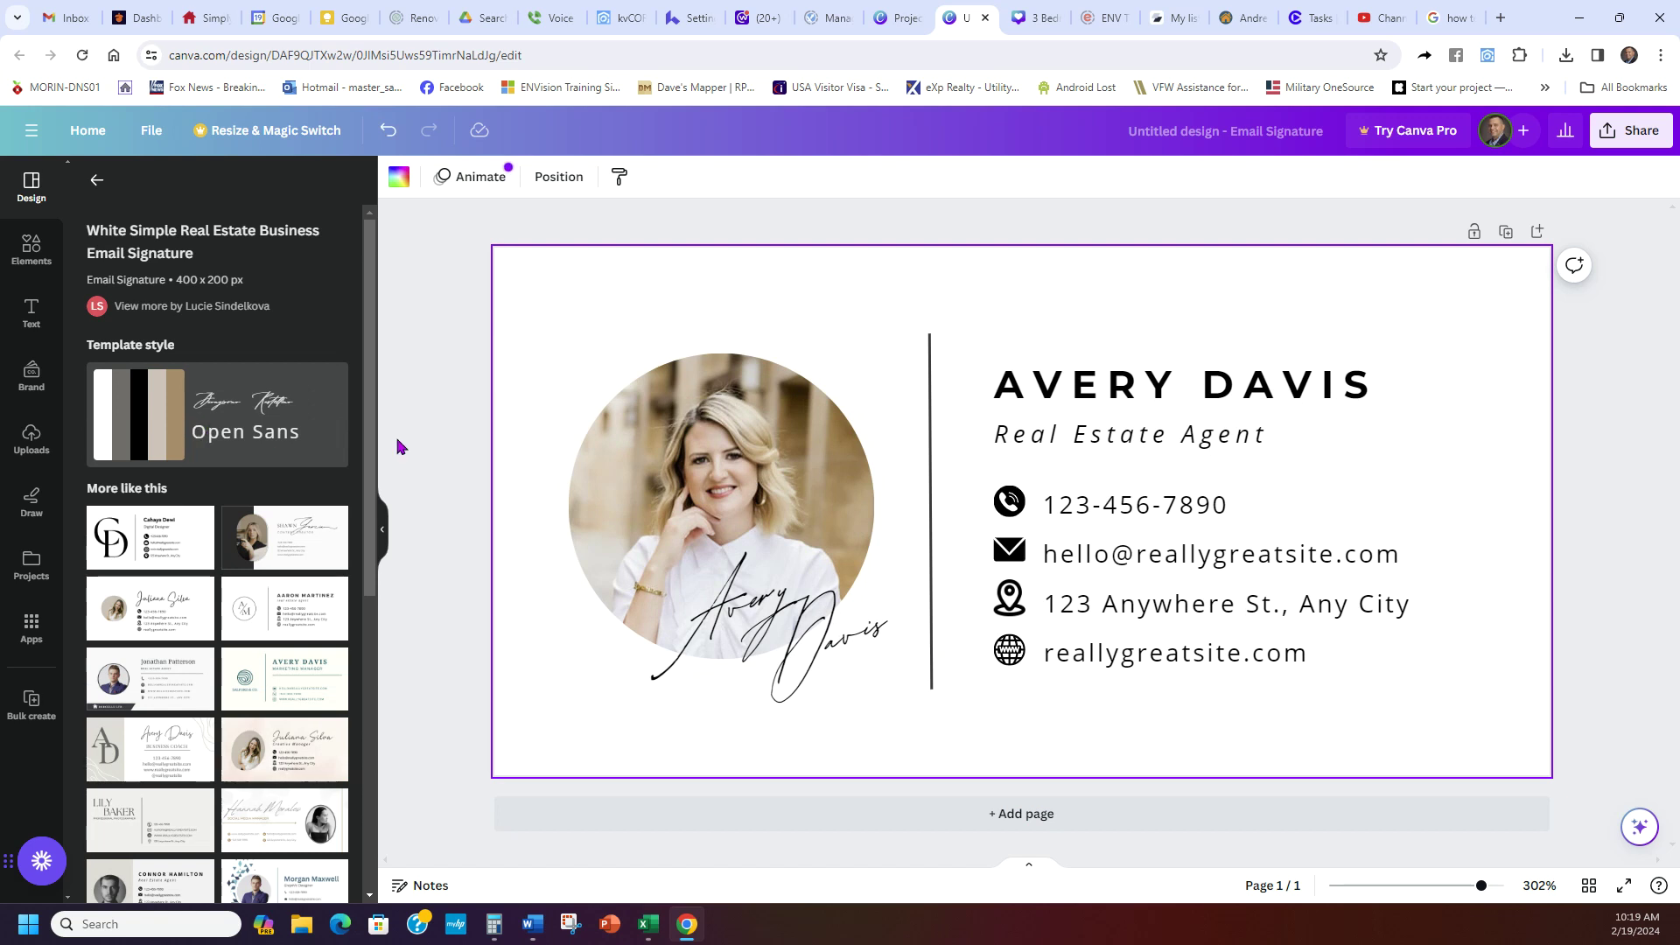
pyautogui.click(727, 484)
pyautogui.click(802, 627)
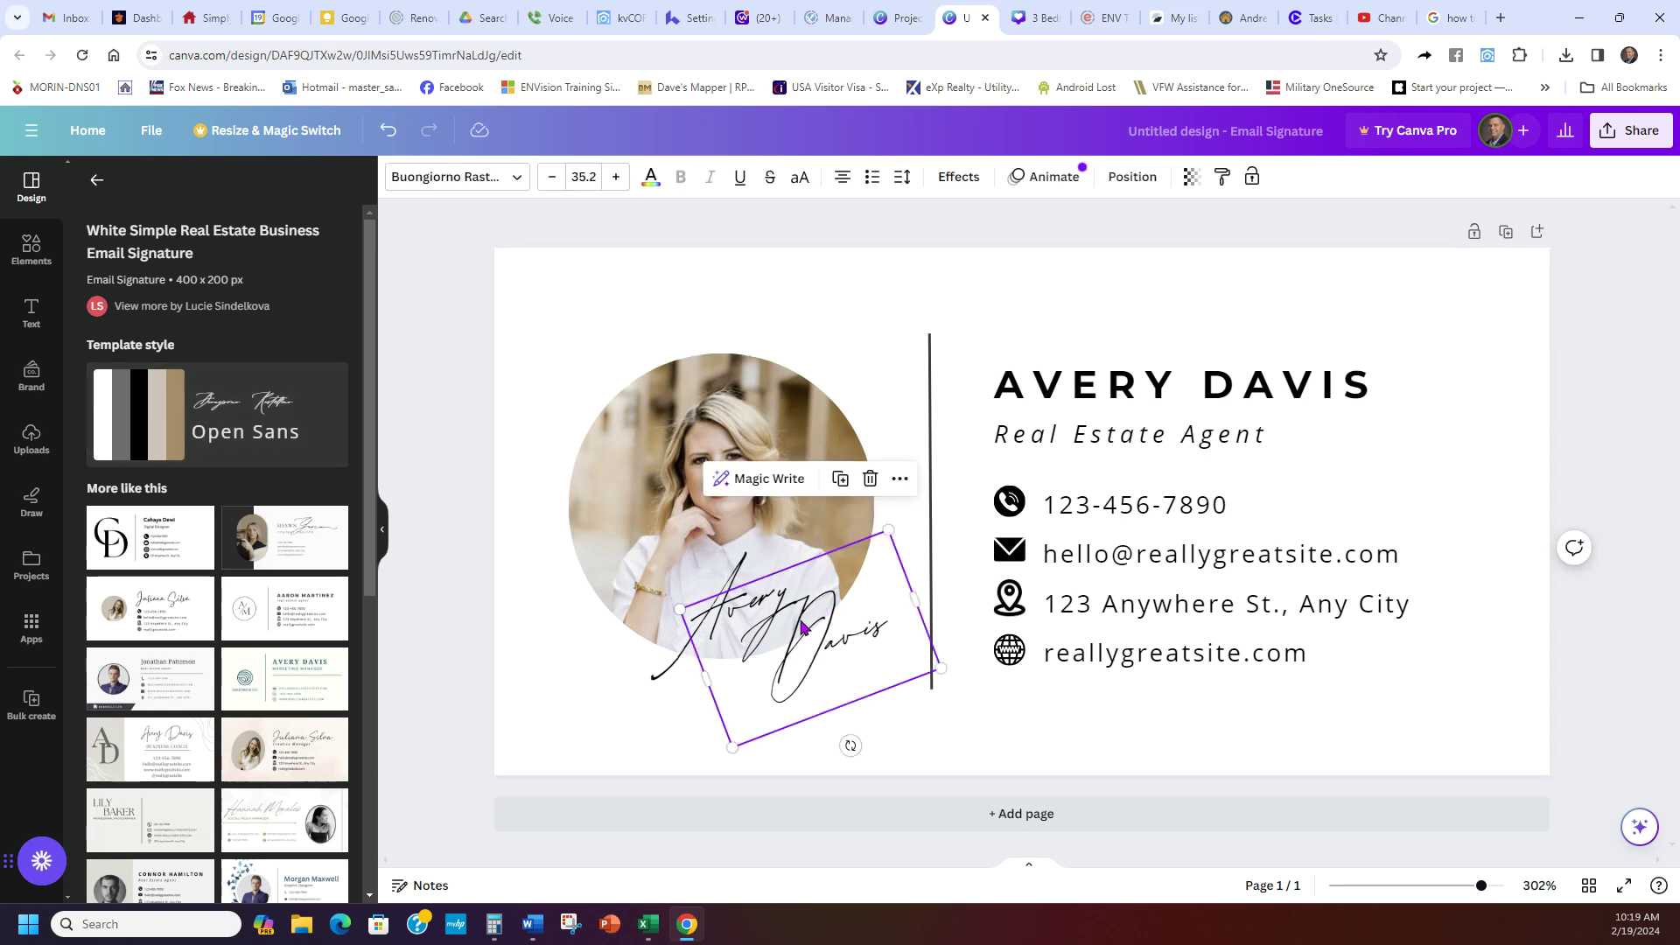
pyautogui.click(1129, 398)
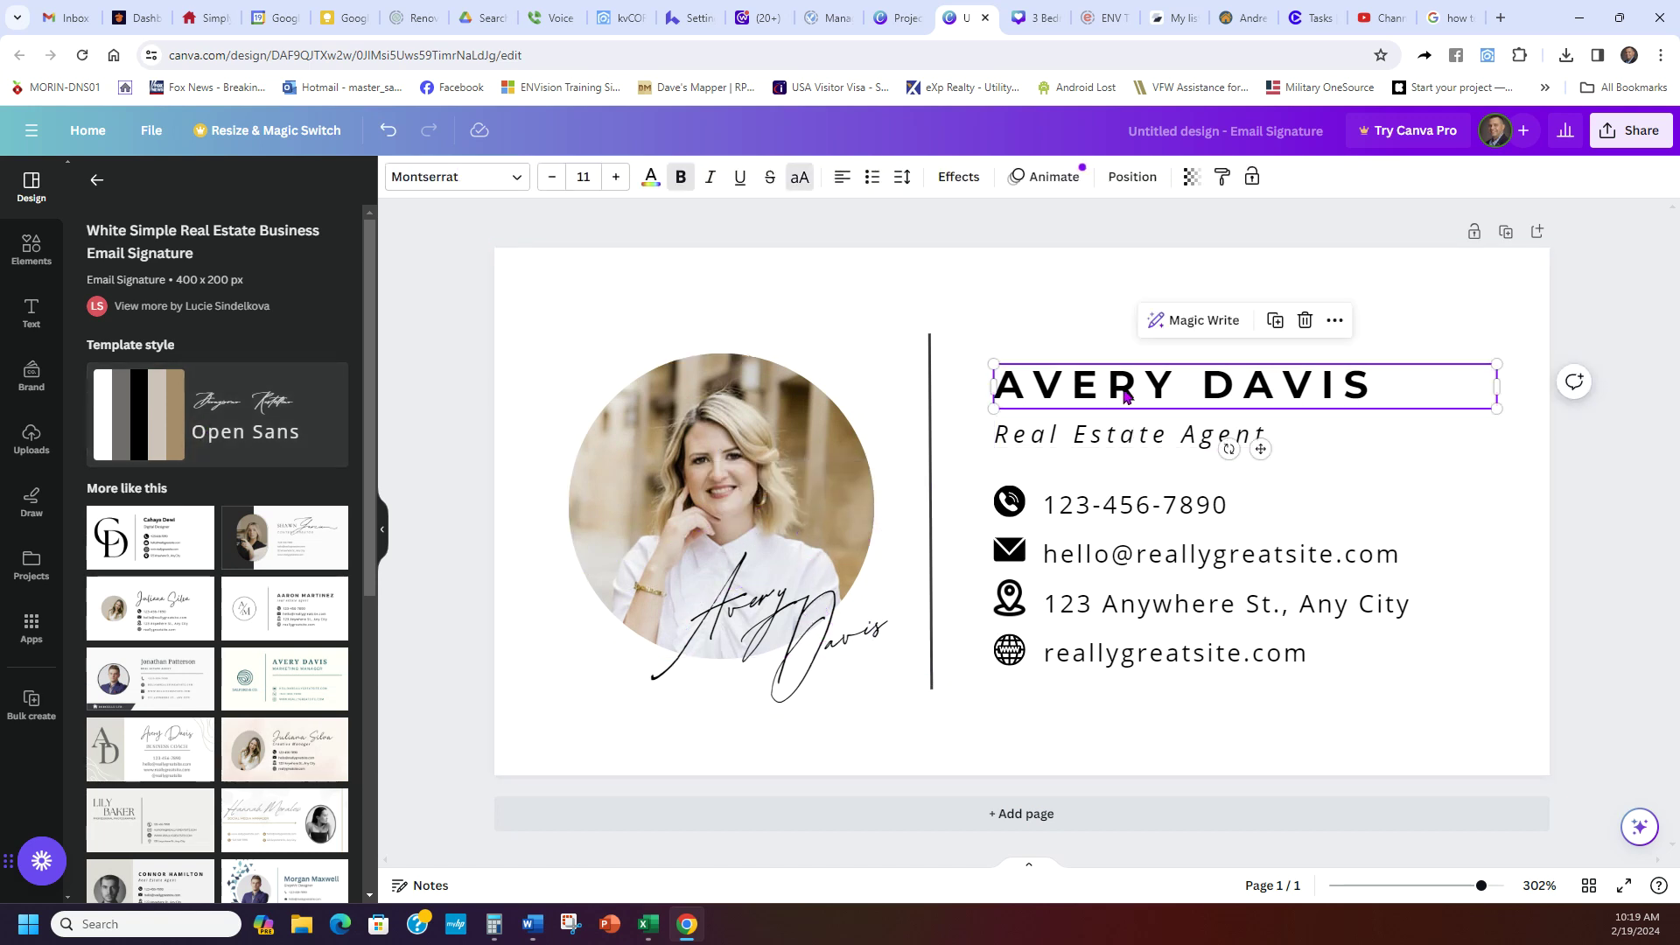
pyautogui.click(1131, 435)
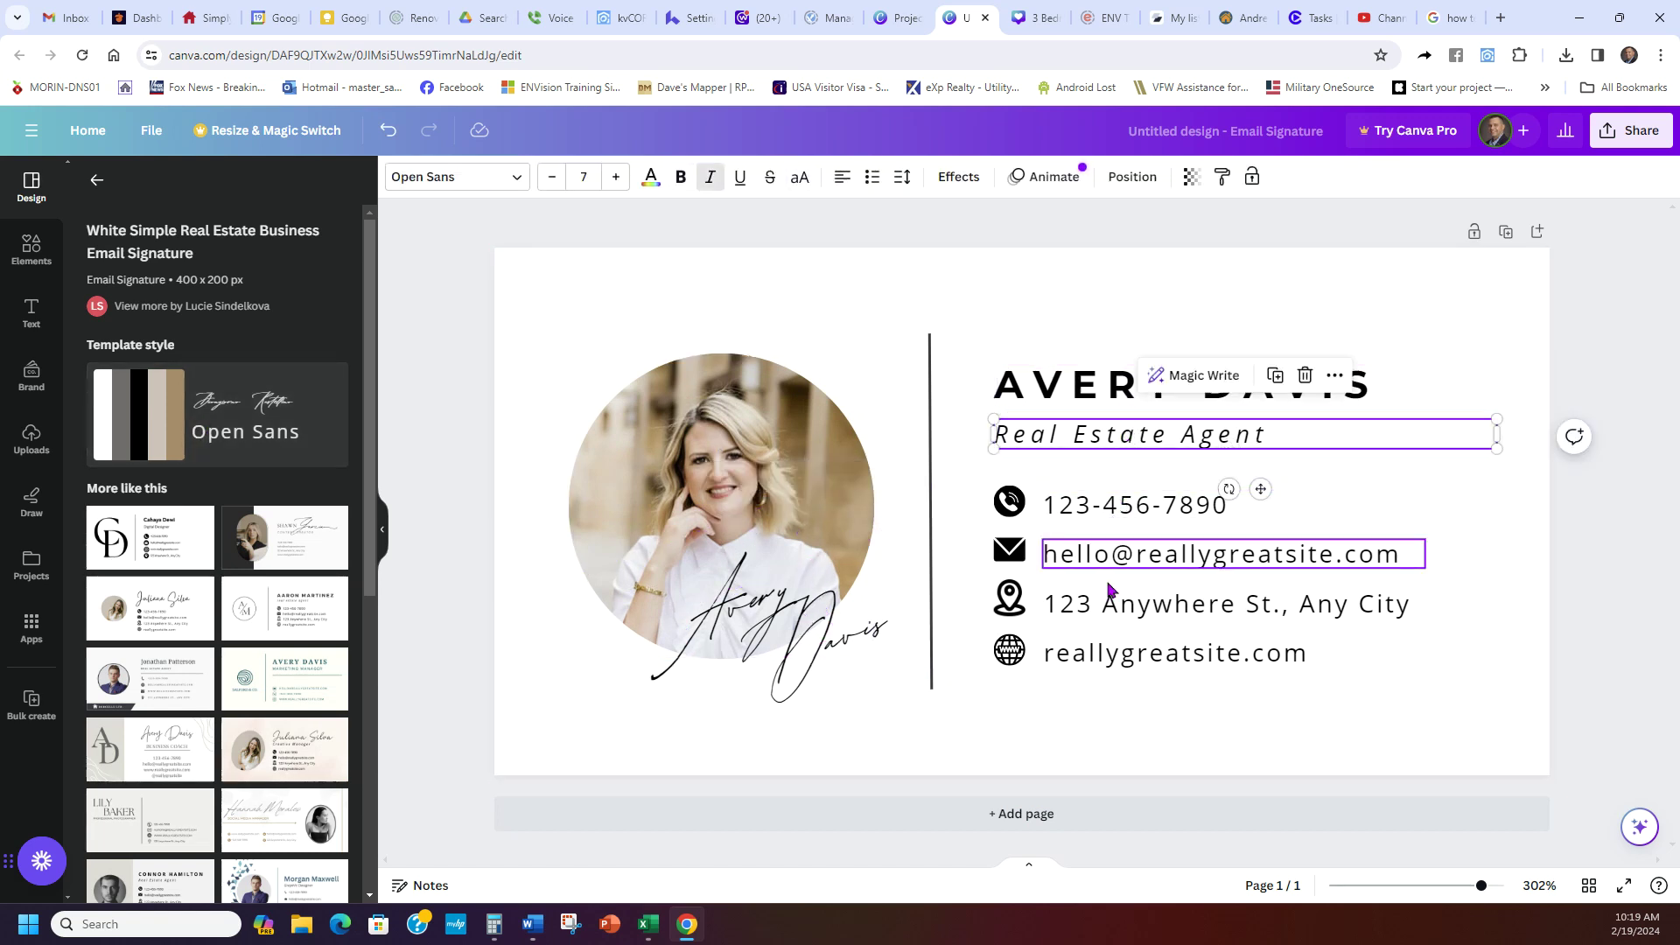
pyautogui.click(888, 359)
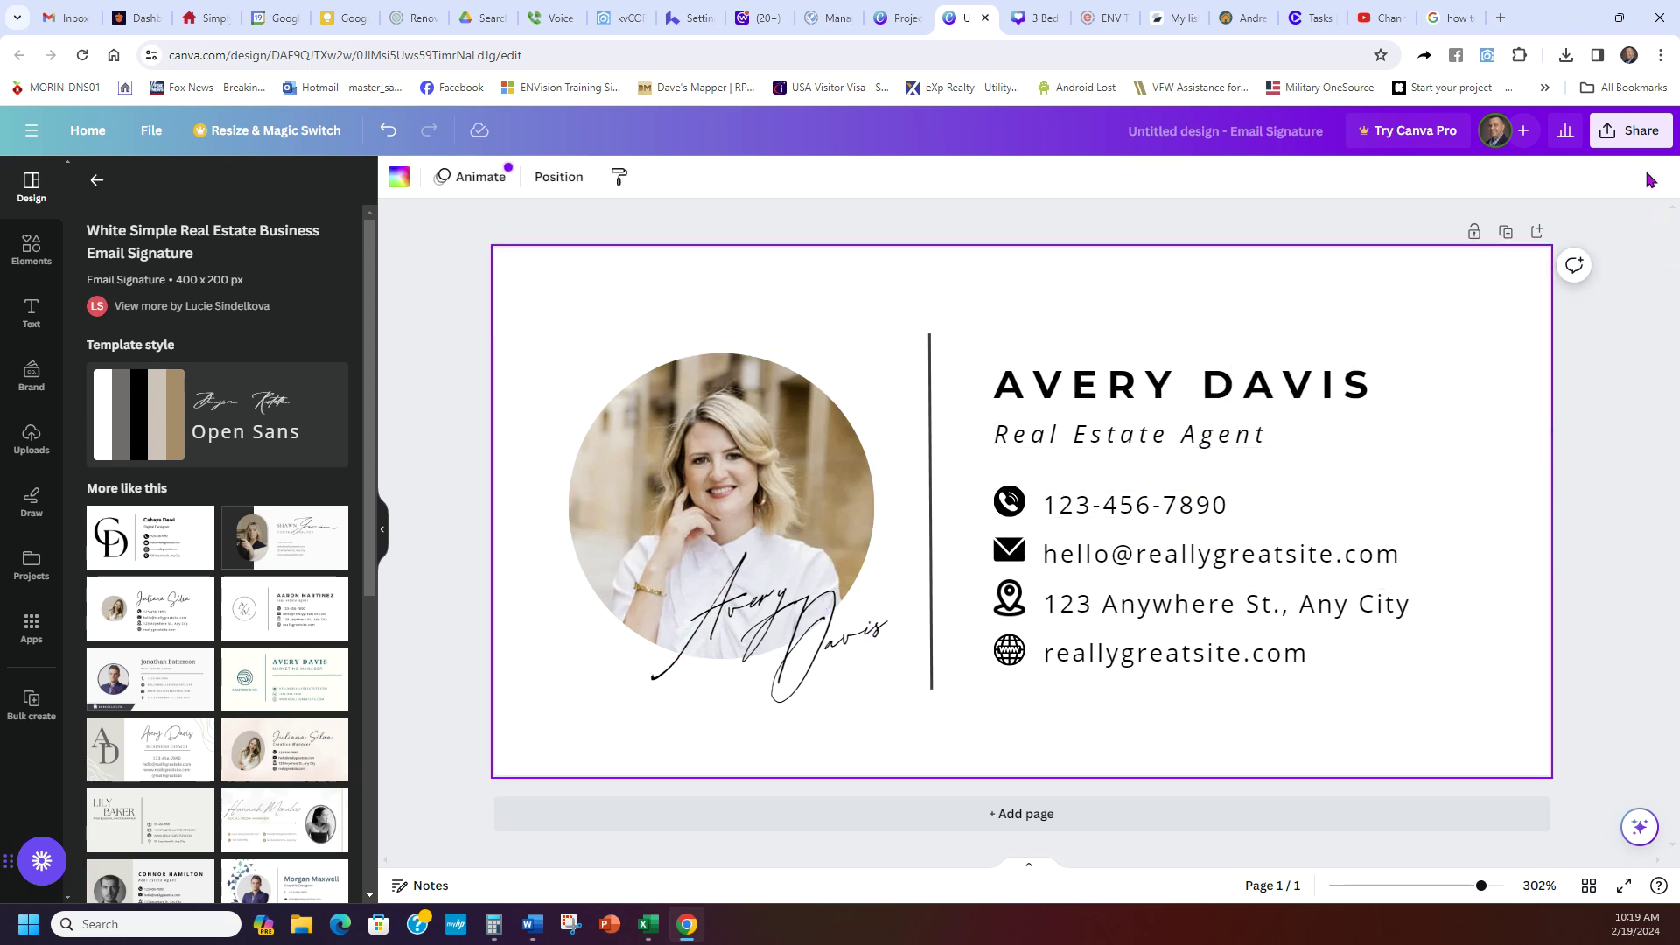
# - View the PNG download options for the signature design and dismiss them without downloading
pyautogui.click(1629, 131)
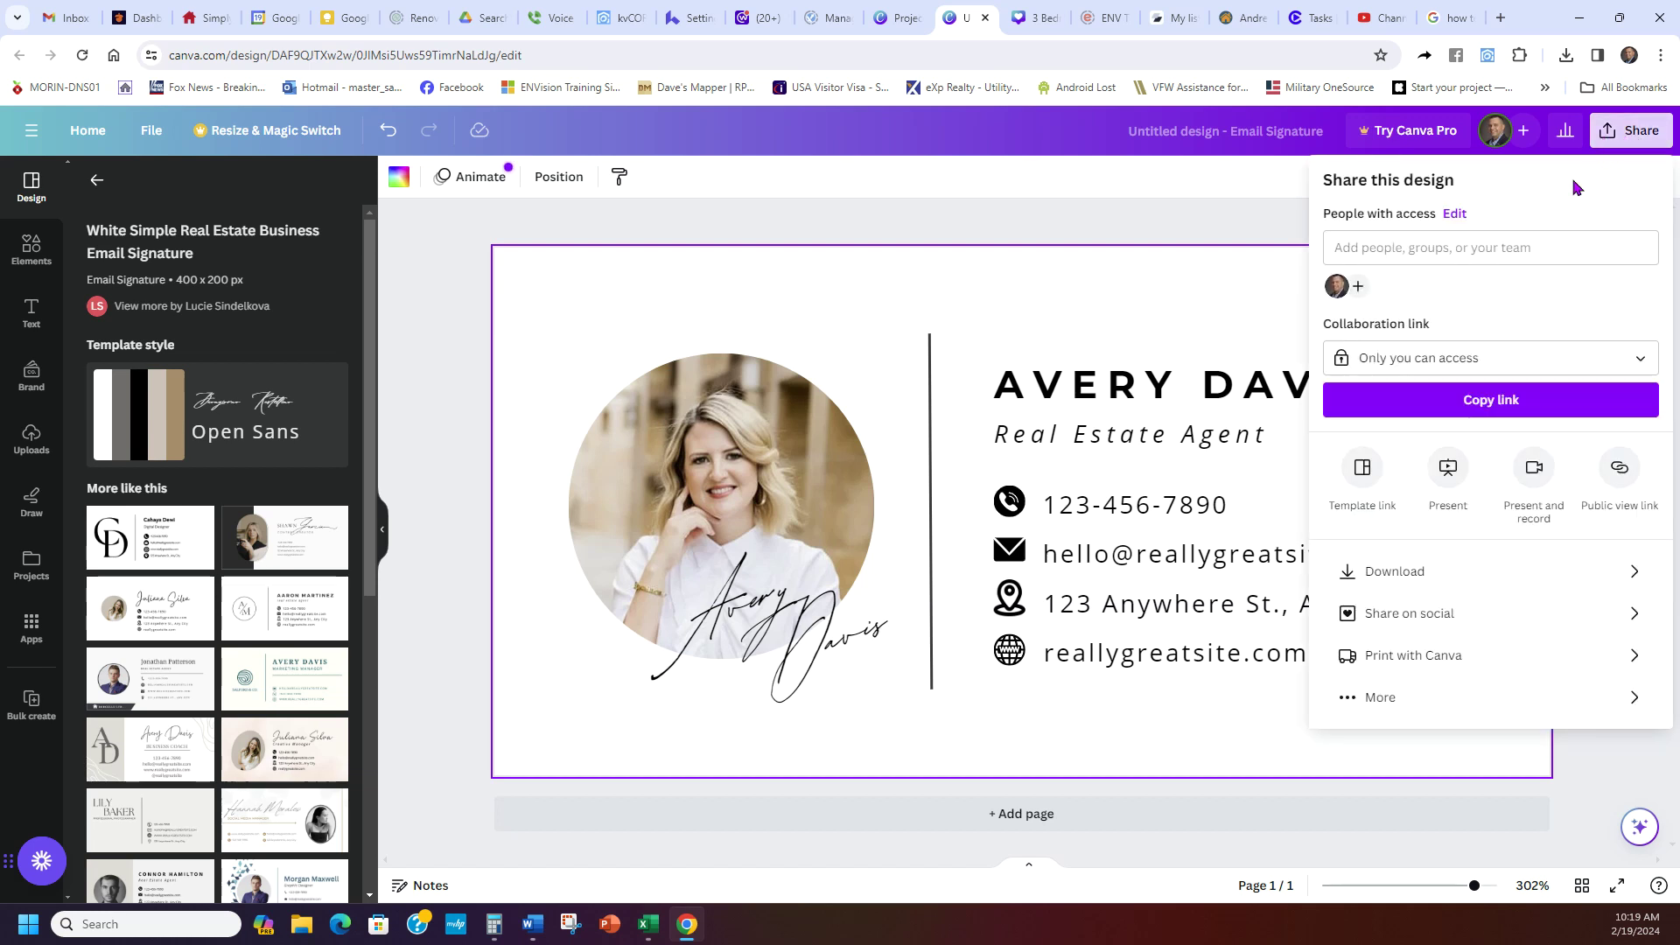
pyautogui.click(1395, 573)
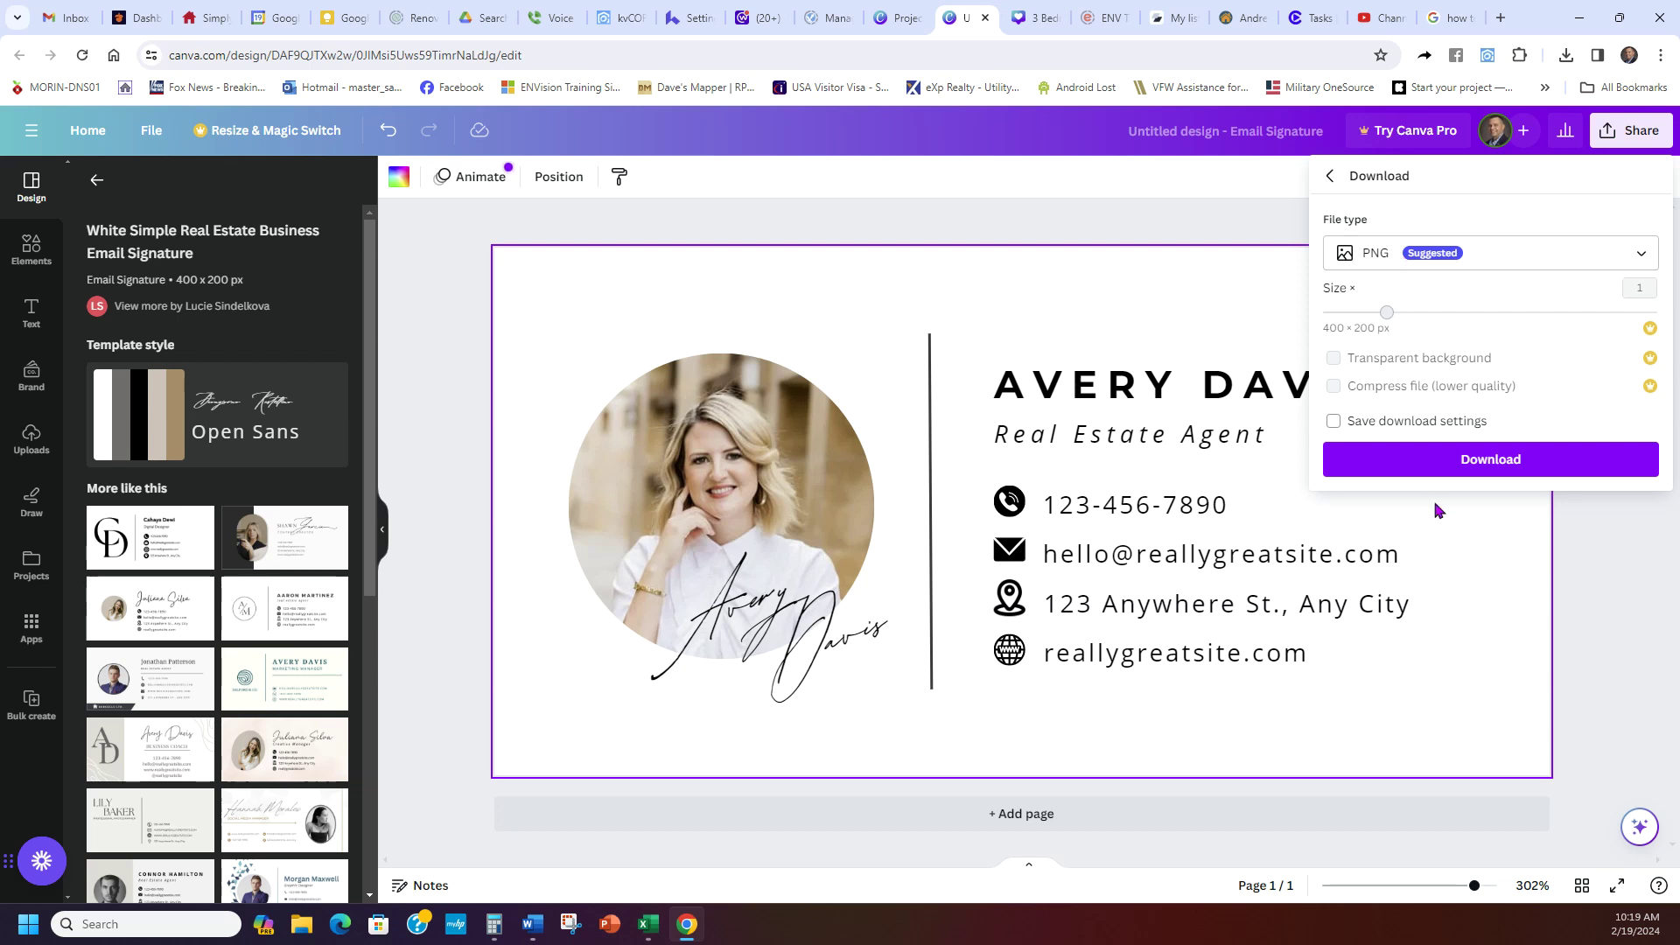
pyautogui.click(1619, 578)
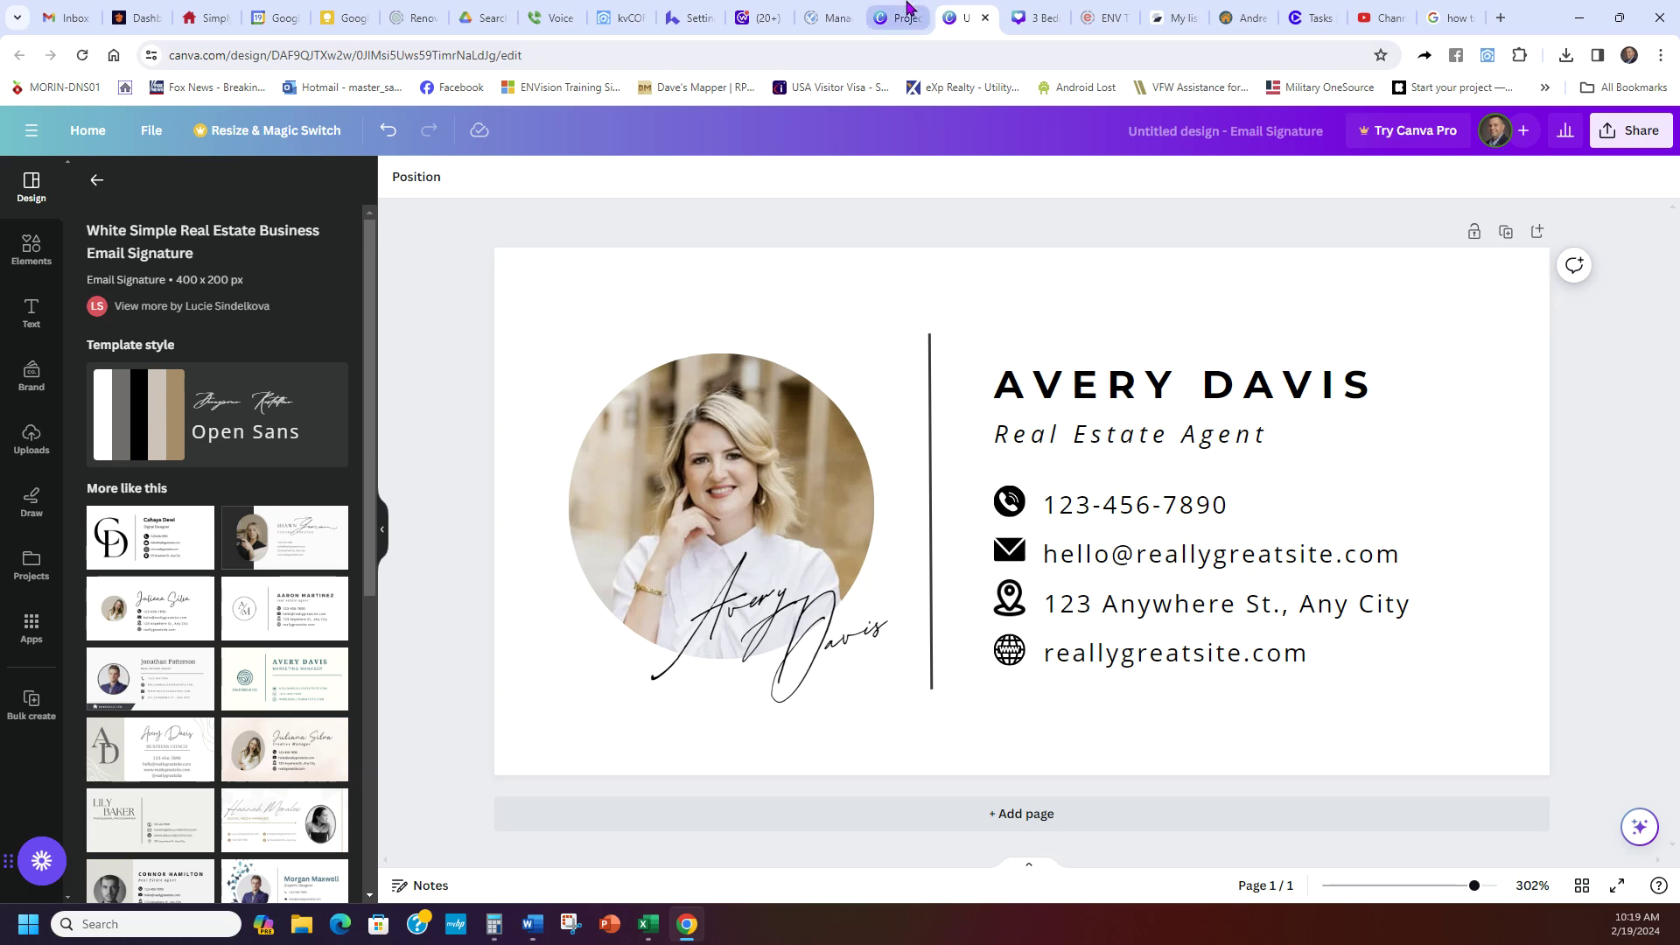
# - Switch back to Lofty, examine the email signature editor and its image options, and cancel editing
pyautogui.click(696, 17)
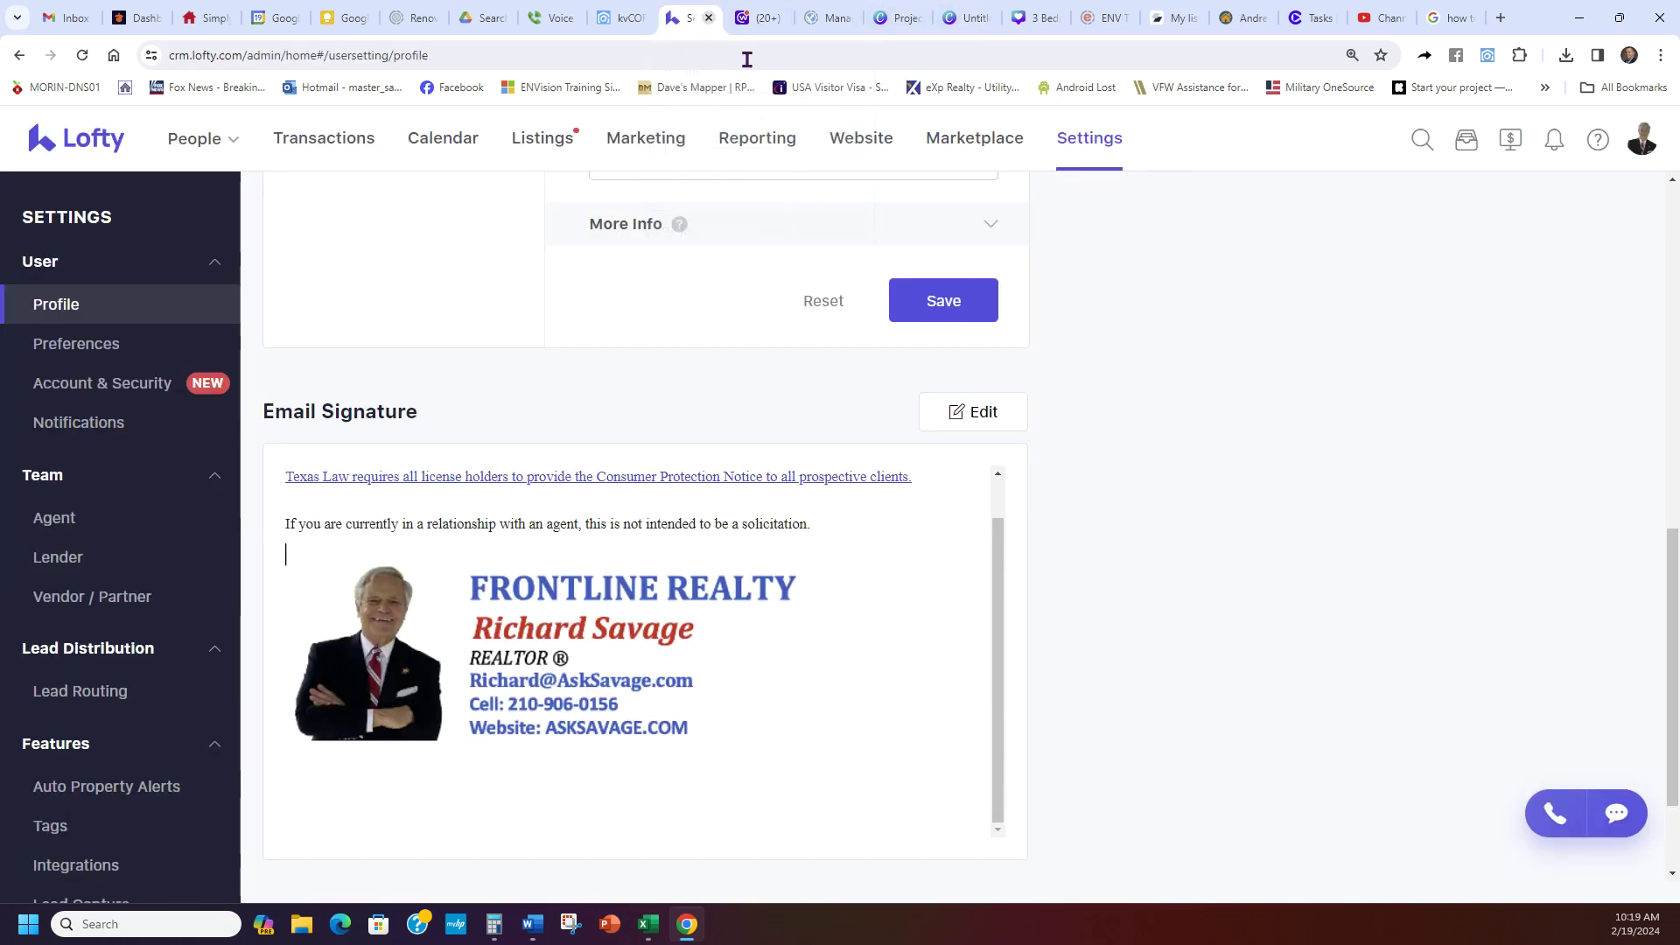
pyautogui.click(1015, 412)
pyautogui.scroll(-2, 1138, 481)
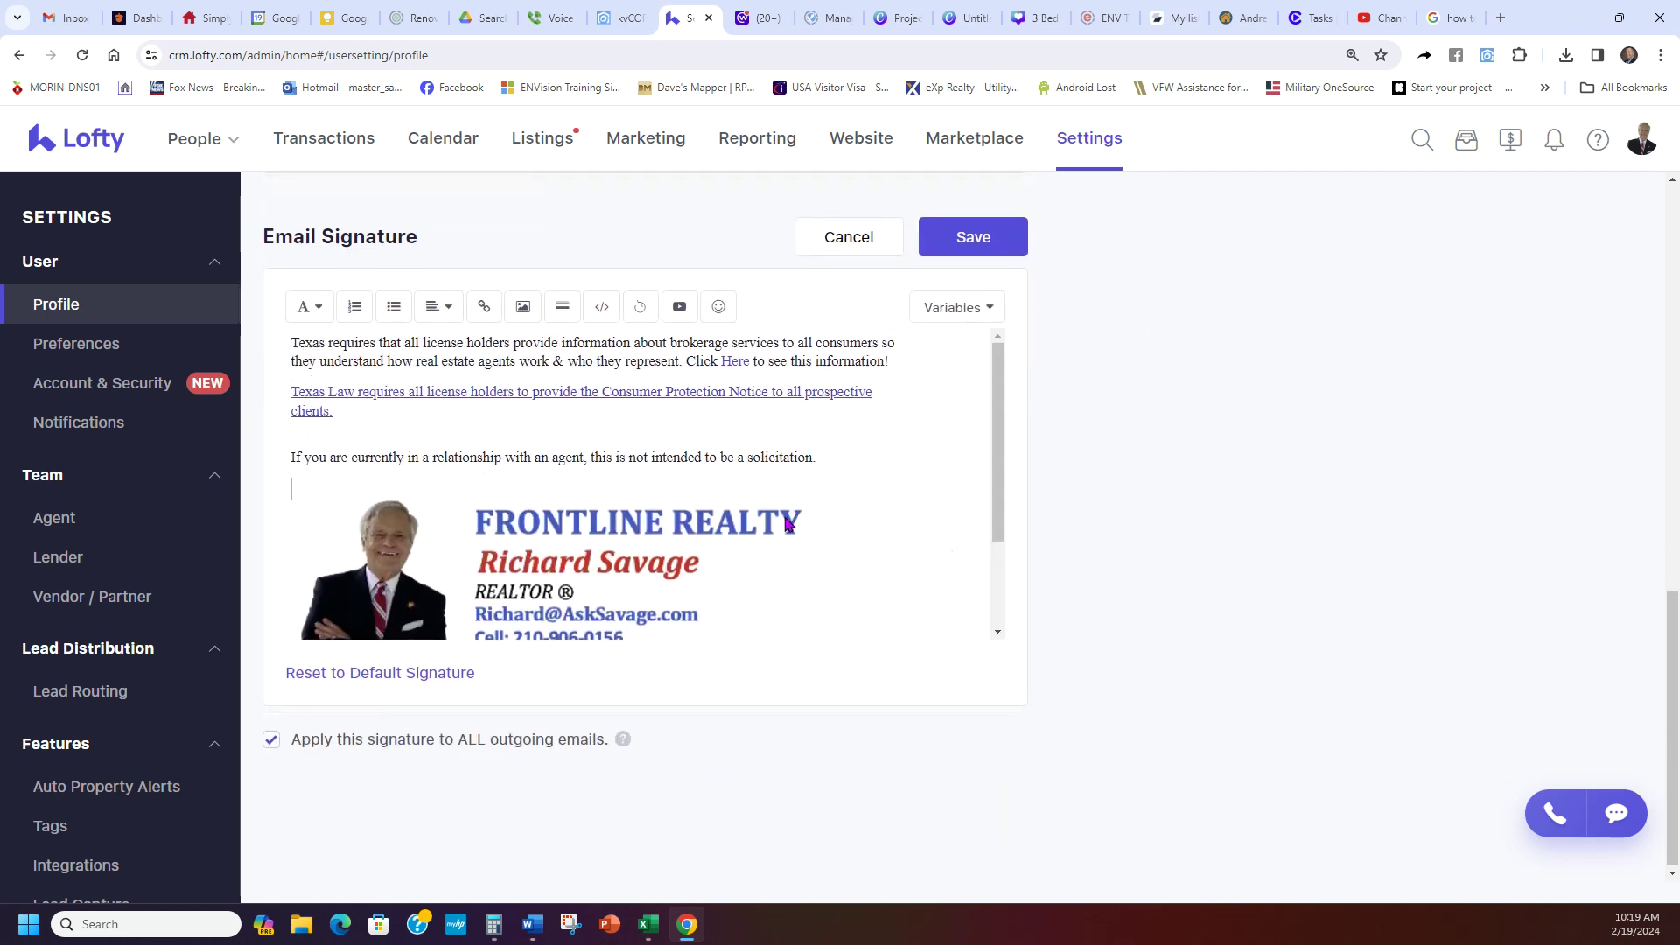
pyautogui.click(785, 524)
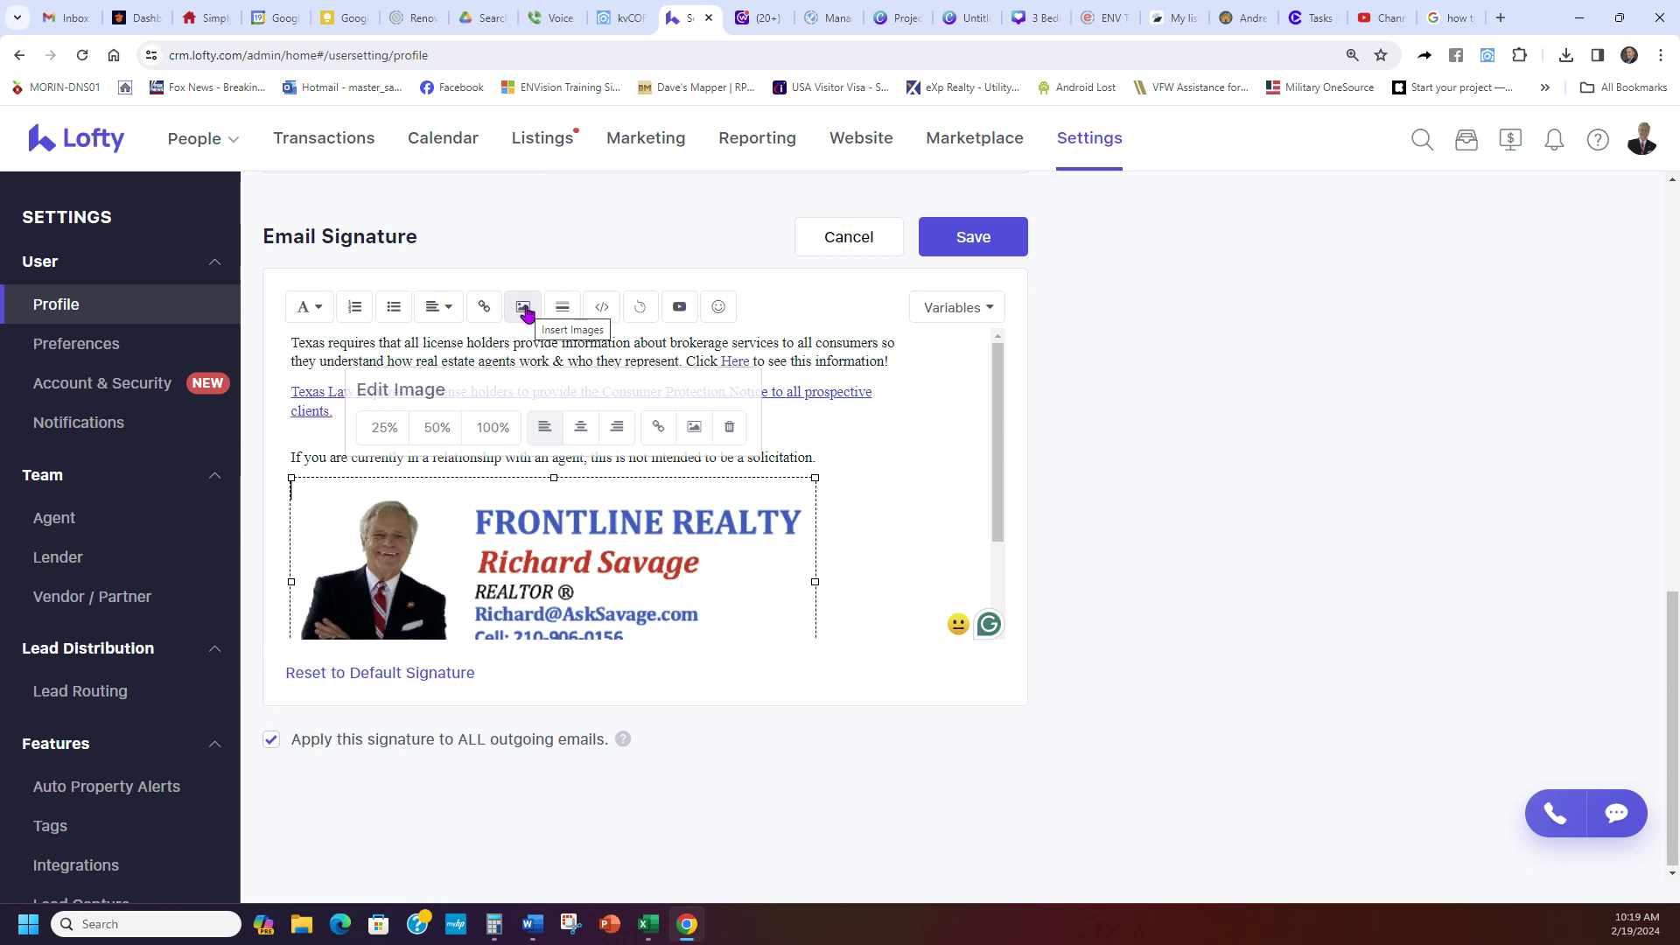
pyautogui.click(945, 469)
pyautogui.scroll(2, 1129, 446)
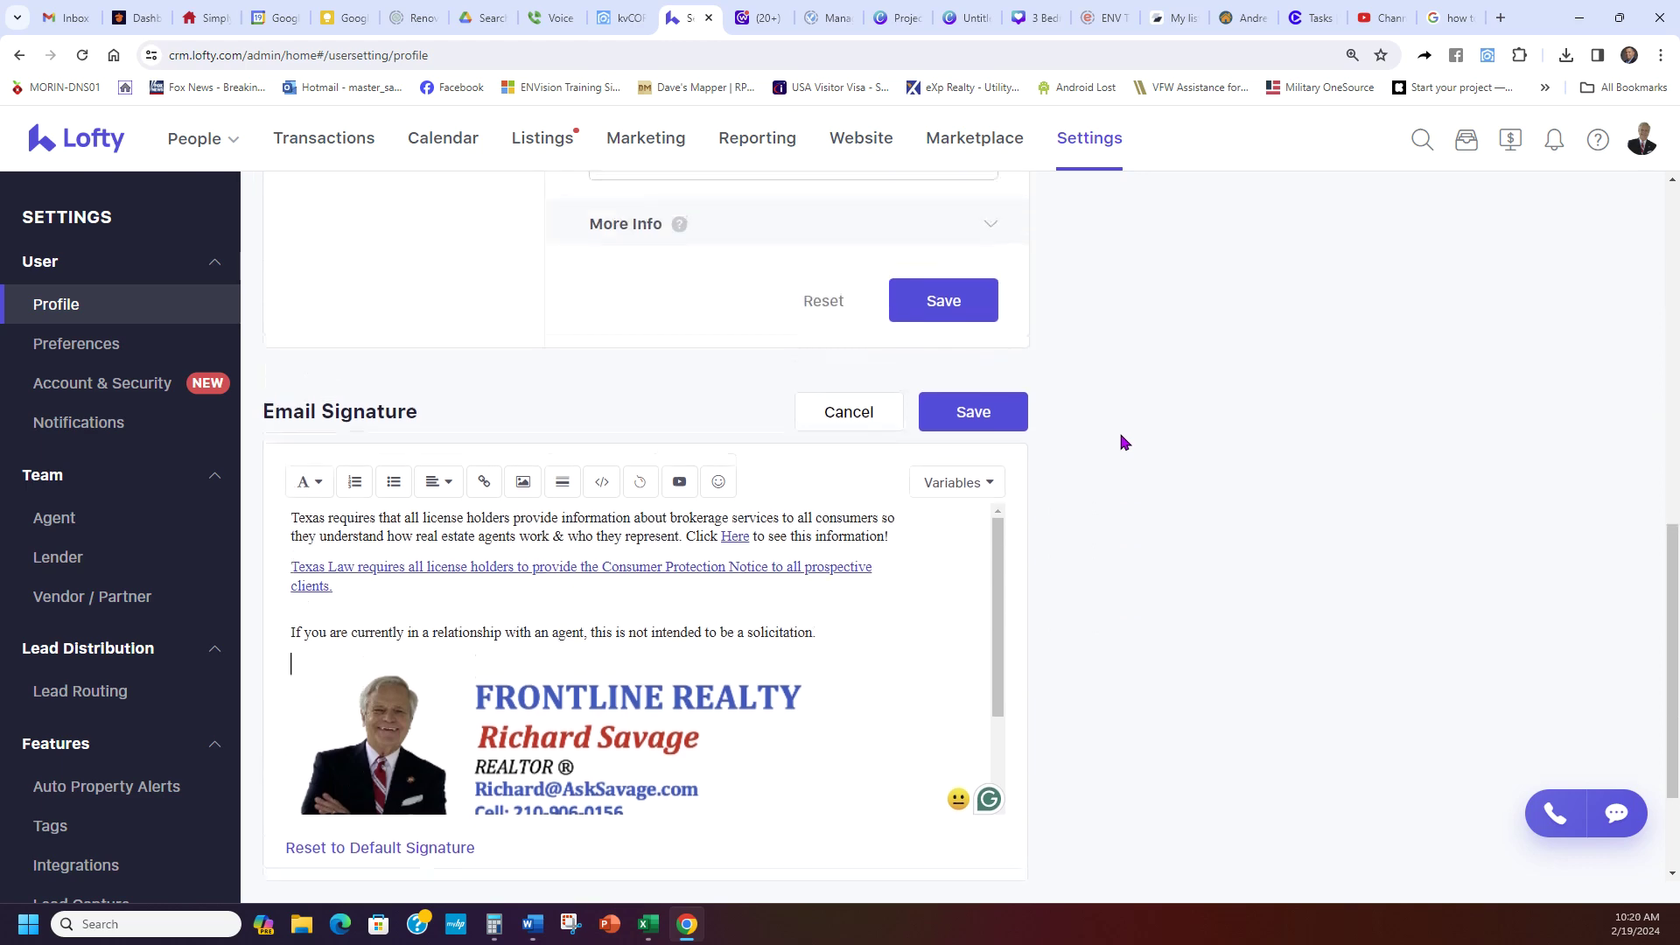
pyautogui.click(880, 416)
# - Review the profile page down to the option that applies the signature to all outgoing emails
pyautogui.scroll(2, 879, 591)
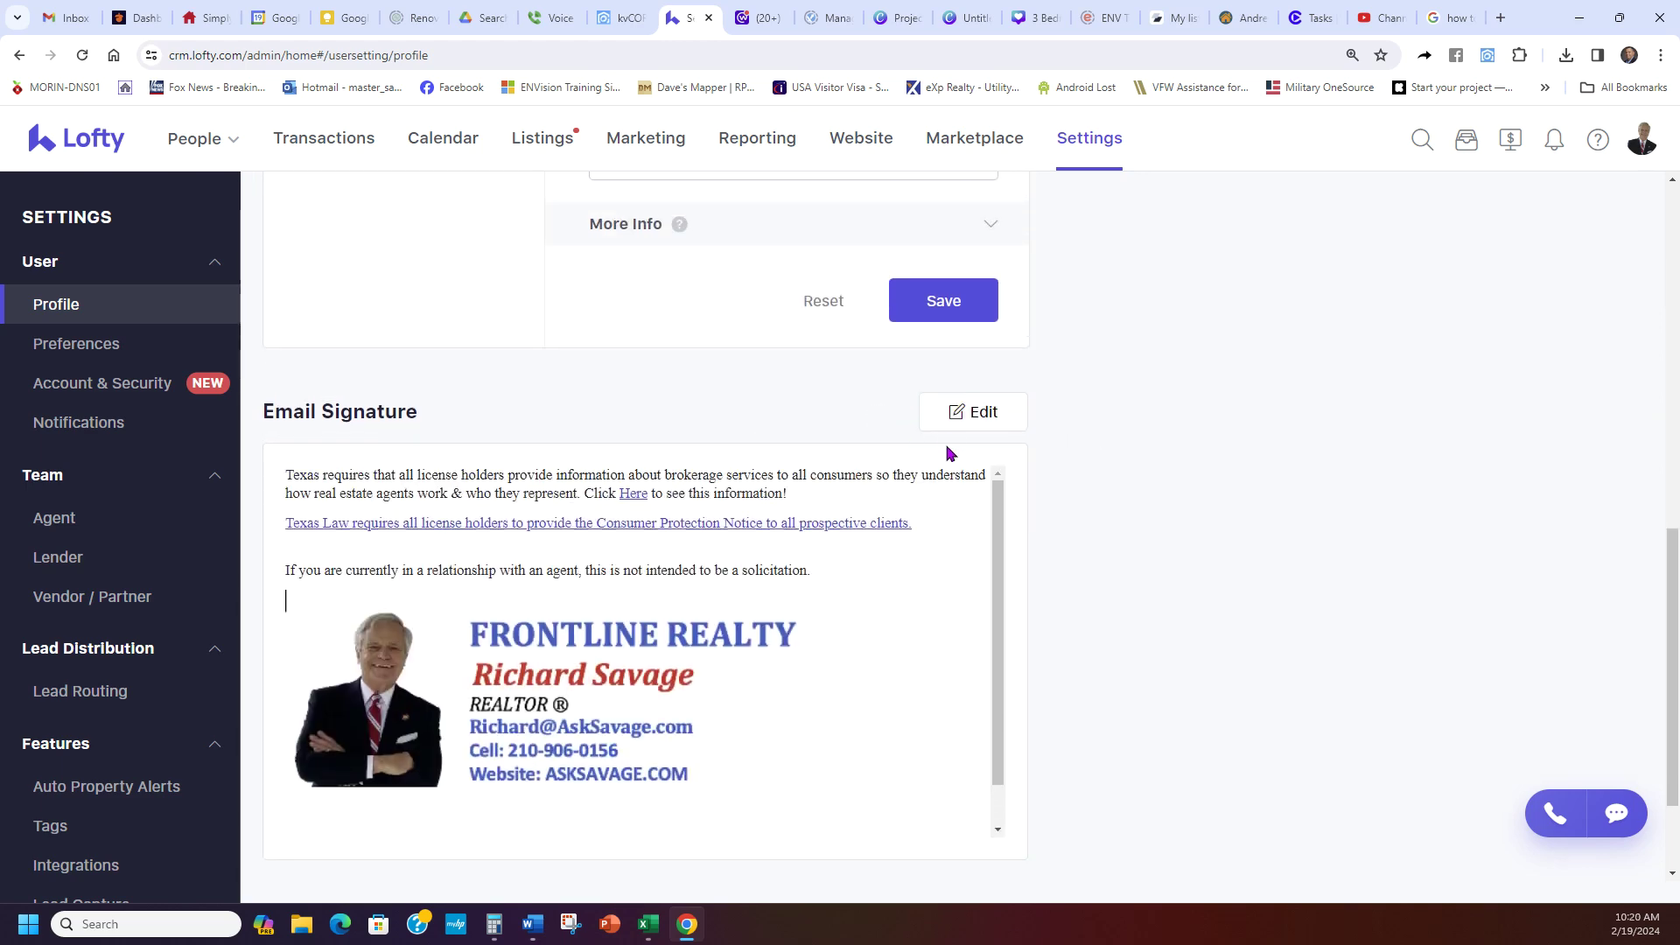
pyautogui.scroll(3, 866, 615)
pyautogui.scroll(-2, 1149, 546)
pyautogui.scroll(-2, 1149, 546)
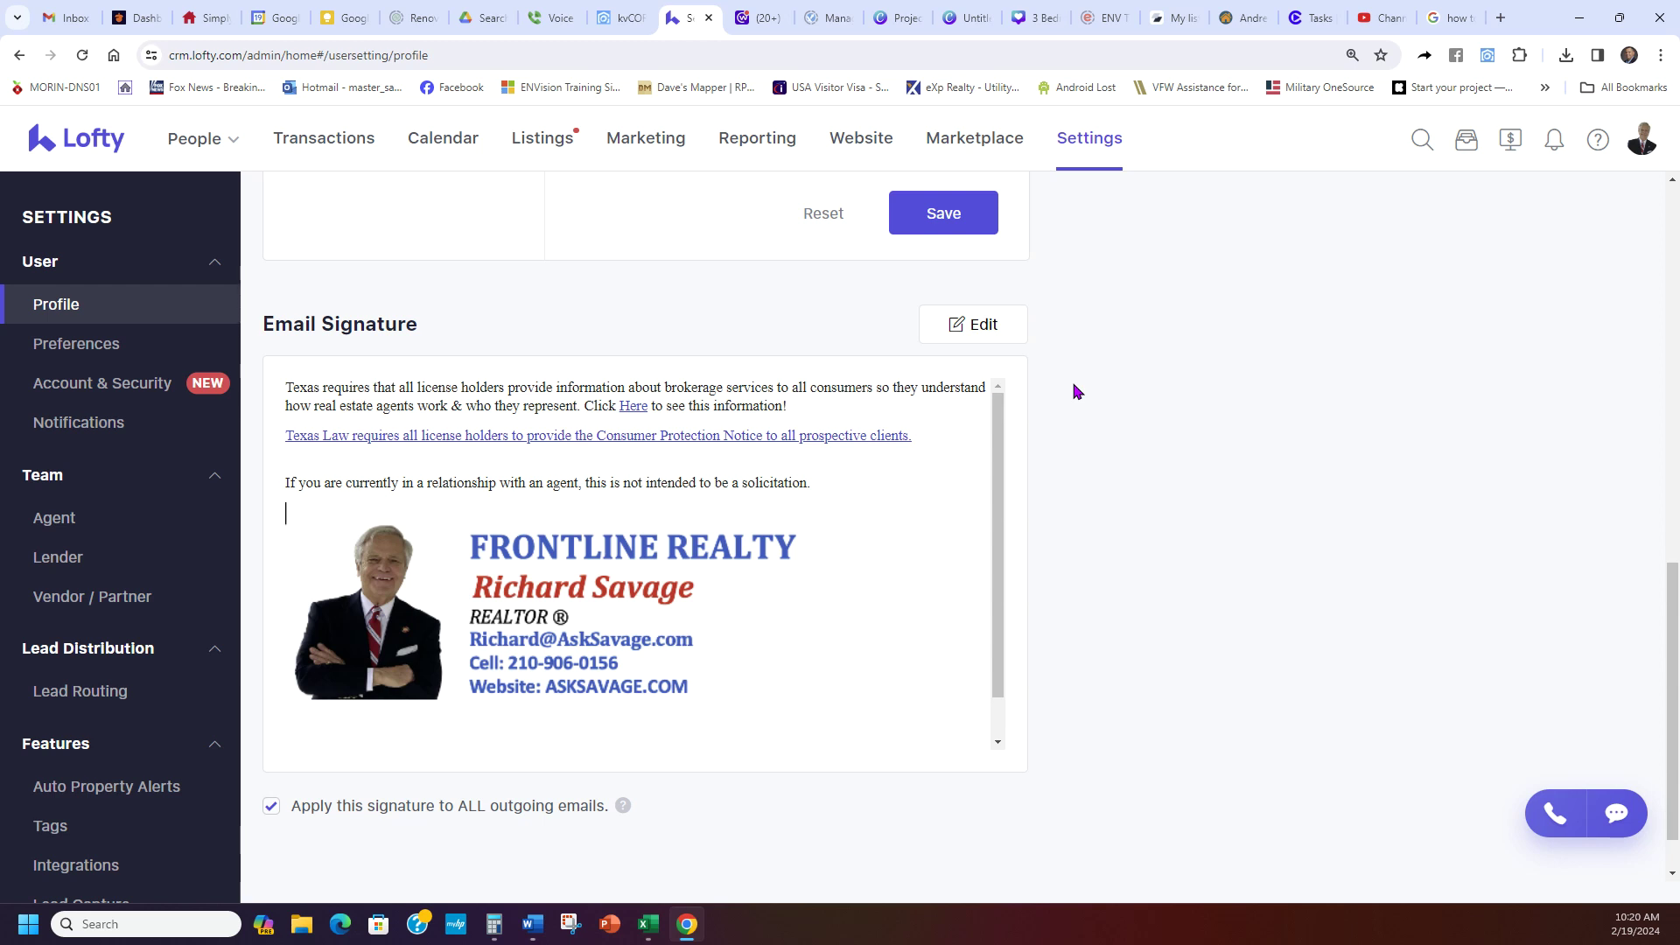
pyautogui.scroll(-1, 715, 775)
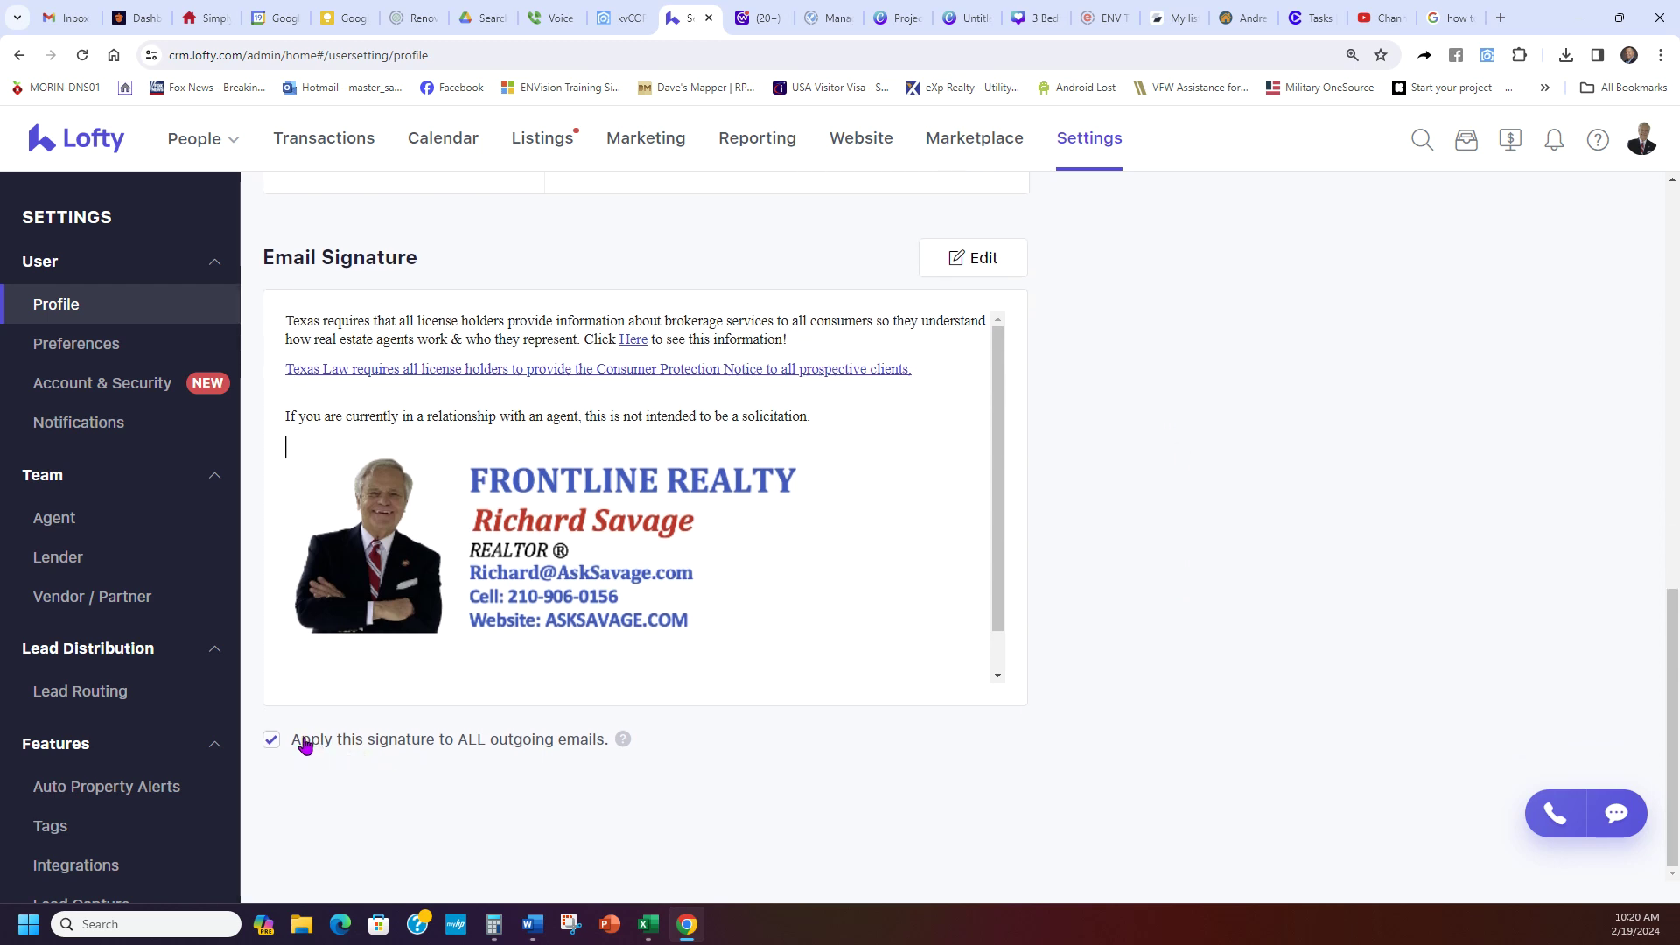
# - Examine the option to apply the signature to all outgoing emails and review the whole profile page down to the email signature
pyautogui.moveTo(304, 746); pyautogui.dragTo(613, 775)
pyautogui.click(613, 774)
pyautogui.scroll(10, 1077, 678)
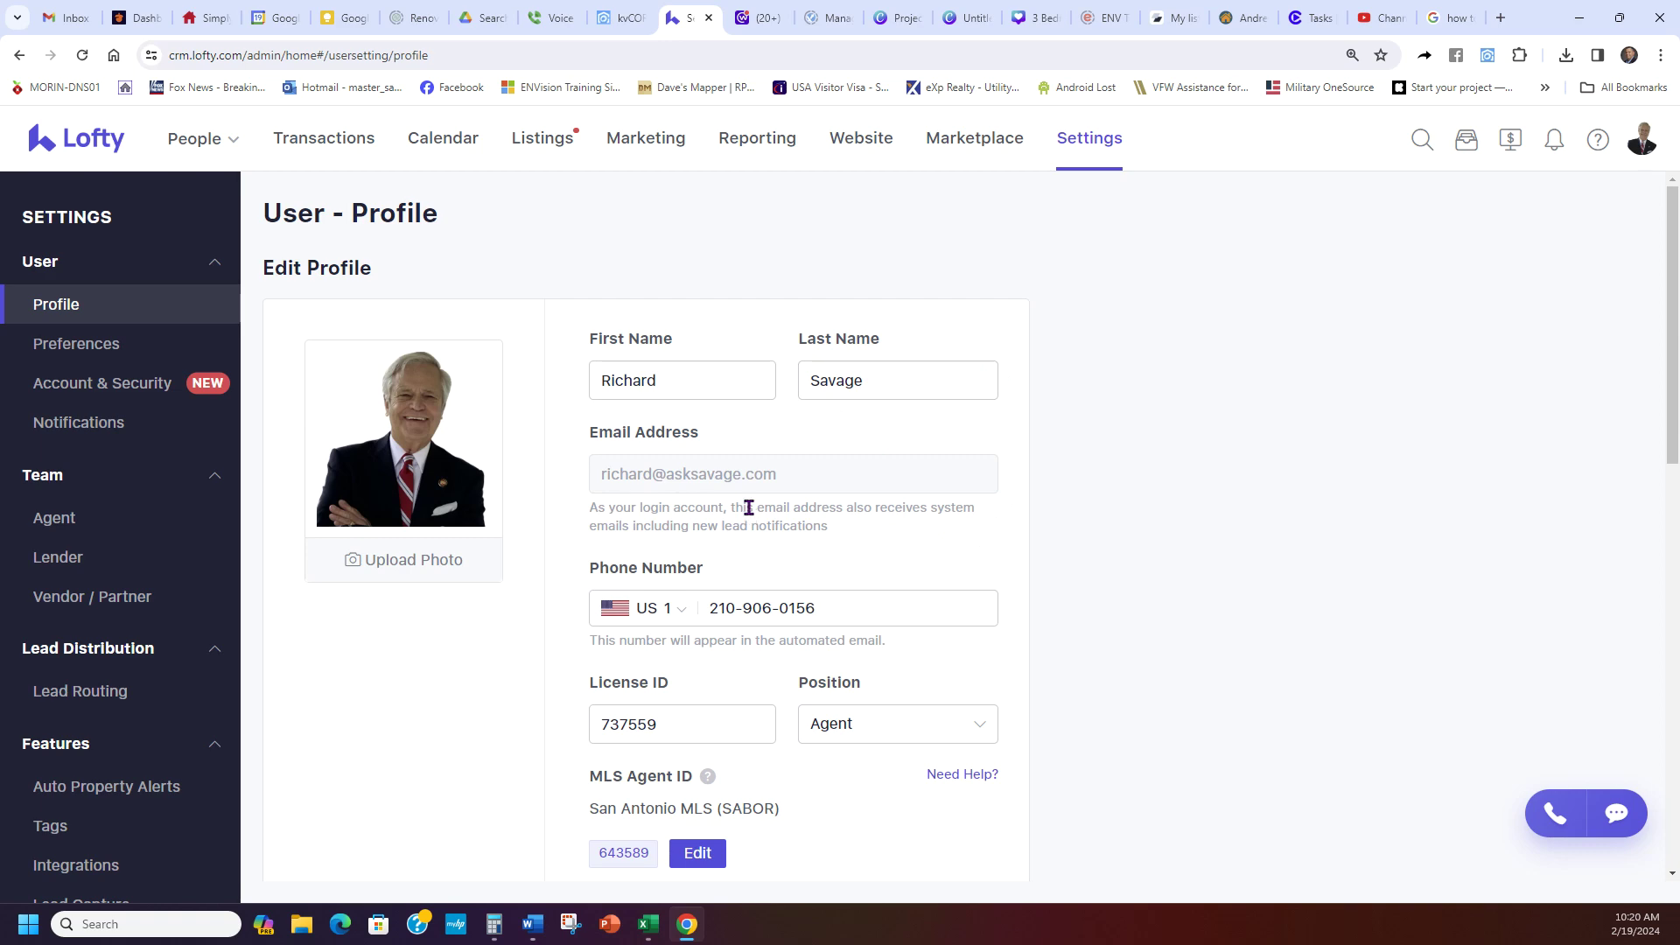
pyautogui.scroll(-3, 953, 480)
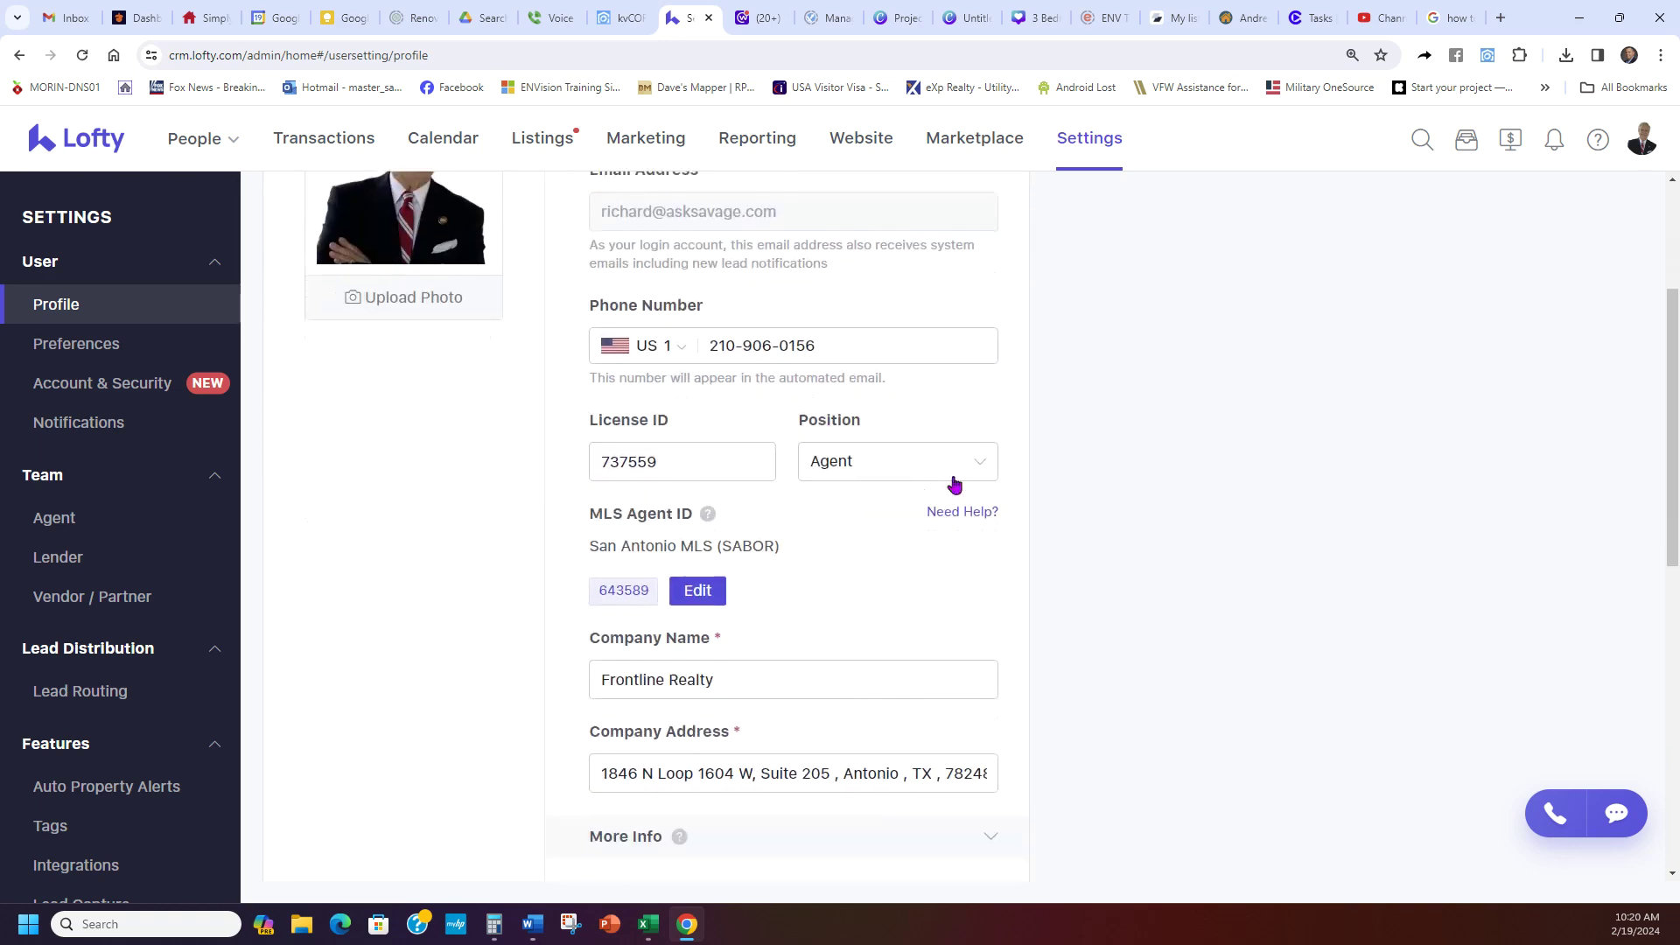
pyautogui.scroll(-7, 1065, 465)
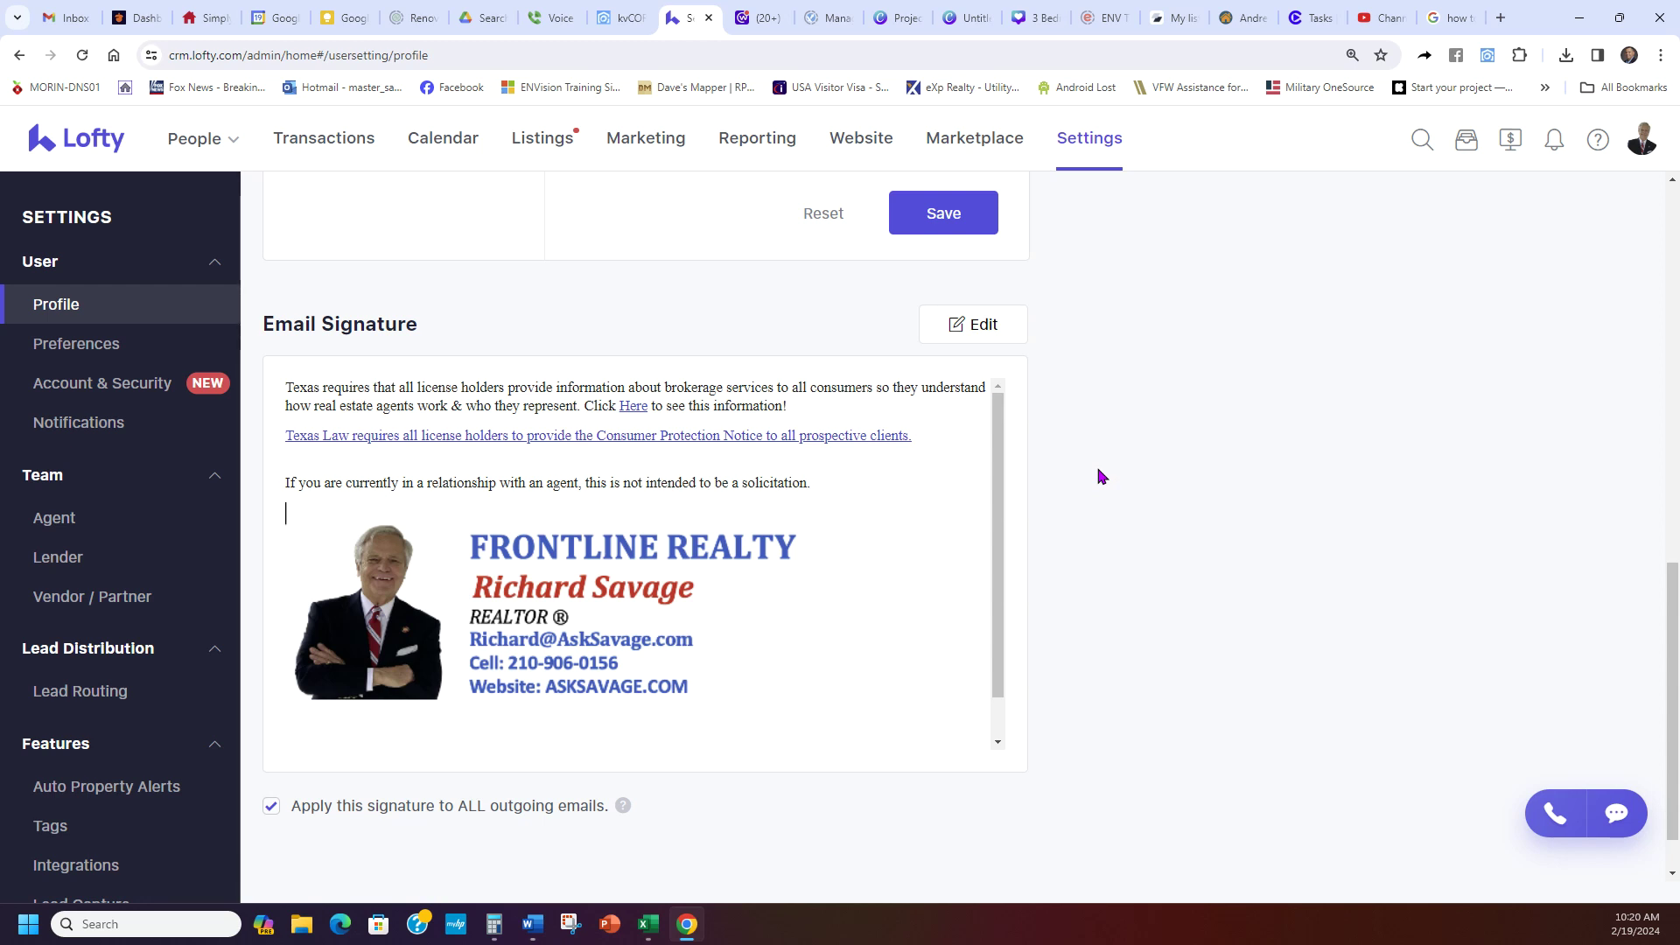
# - Inspect the phone number field used in automated emails and the company fields below it
pyautogui.scroll(6, 1085, 477)
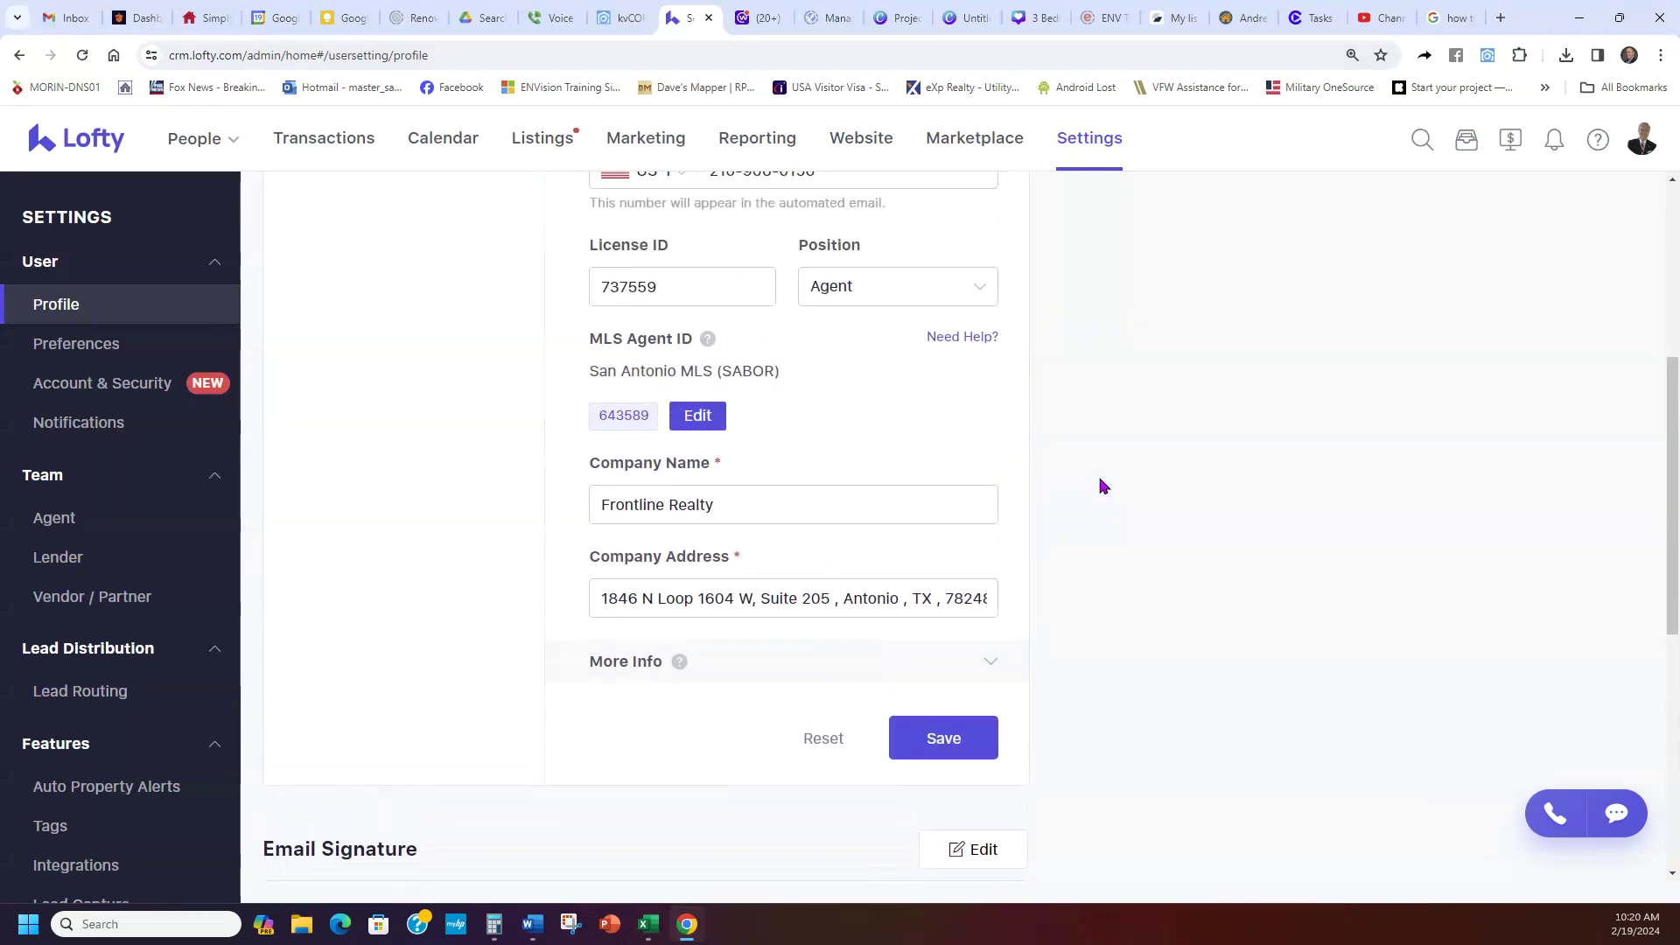
pyautogui.scroll(2, 1111, 535)
pyautogui.moveTo(818, 346); pyautogui.dragTo(707, 357)
pyautogui.click(495, 451)
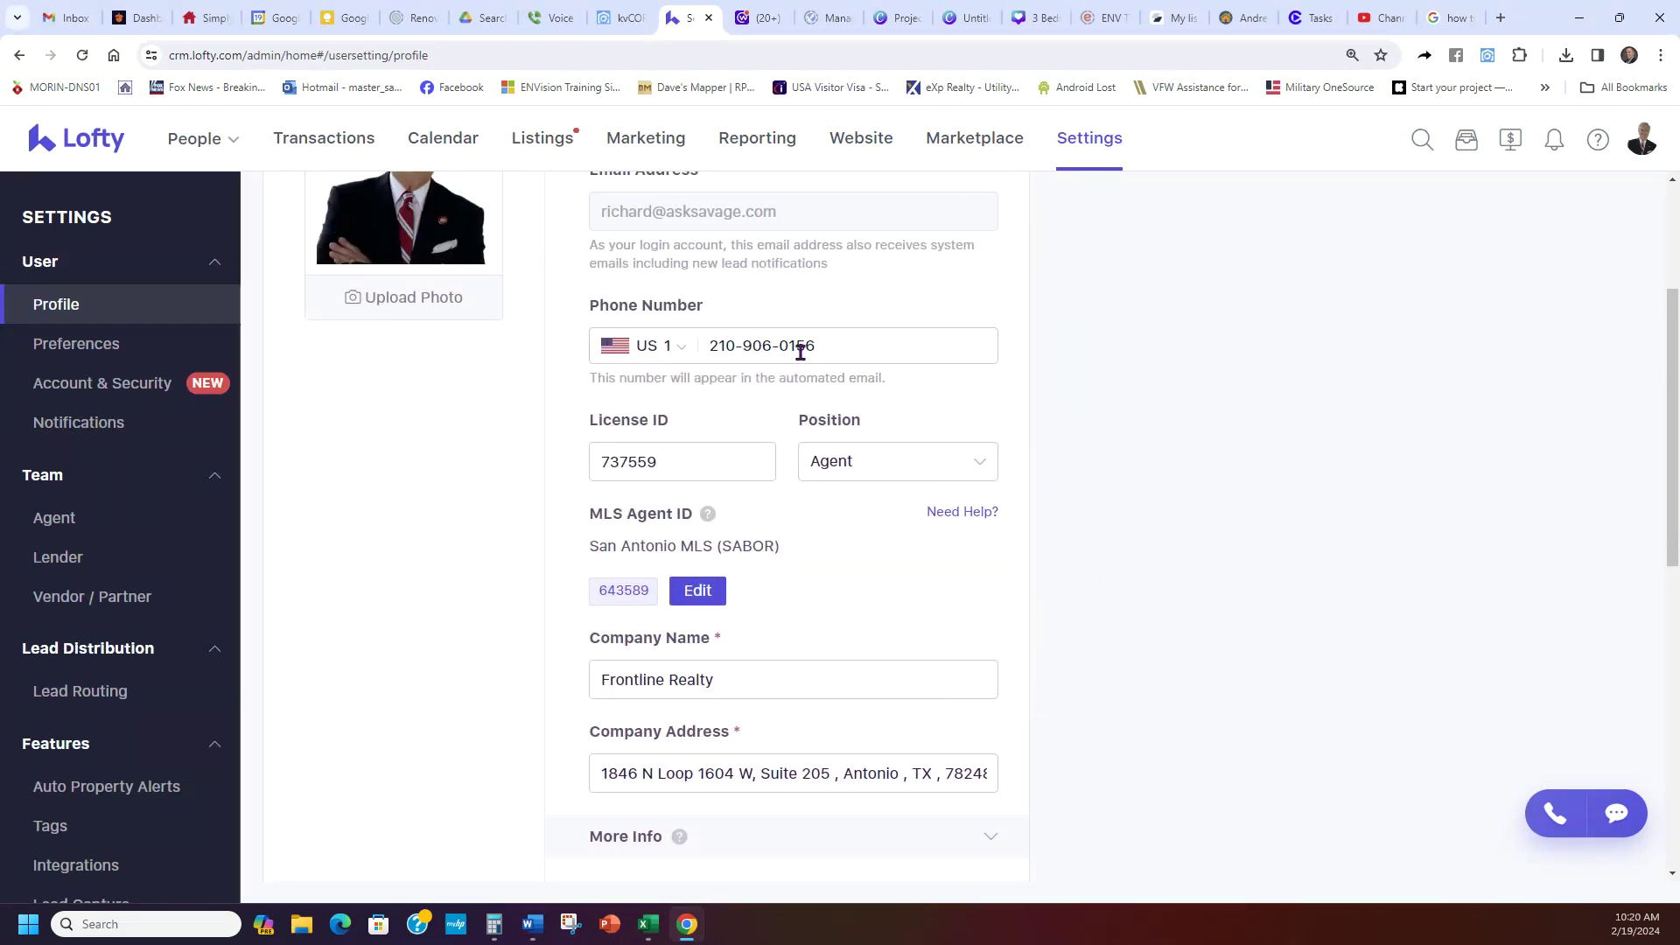
pyautogui.scroll(-4, 1079, 450)
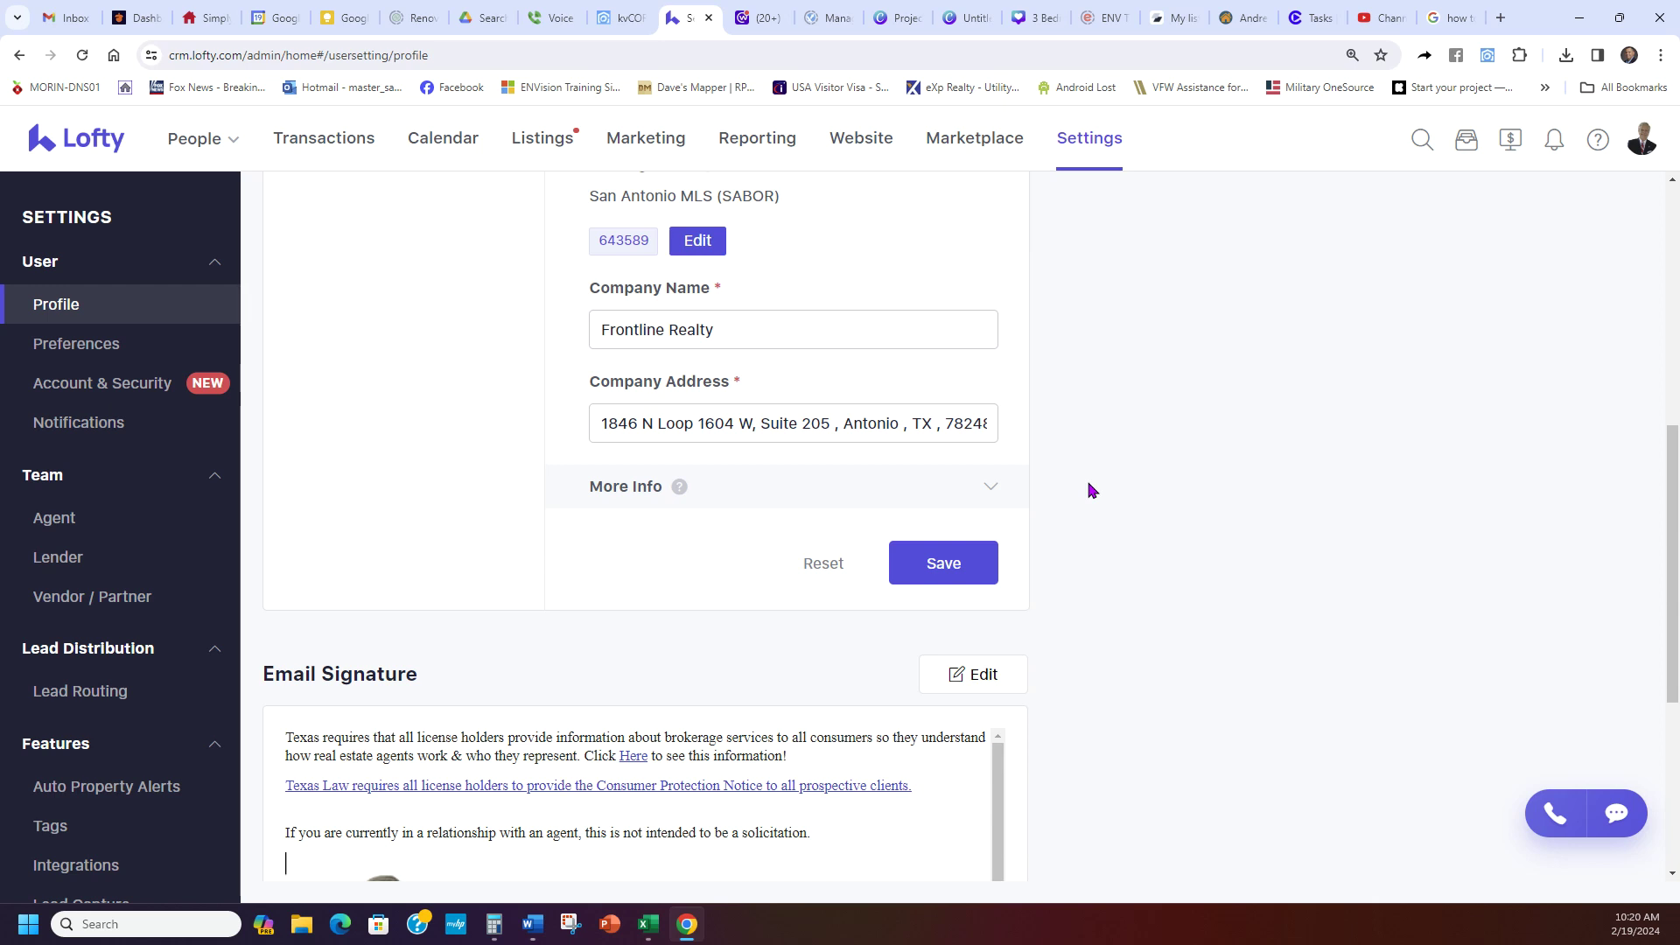
pyautogui.scroll(4, 1094, 489)
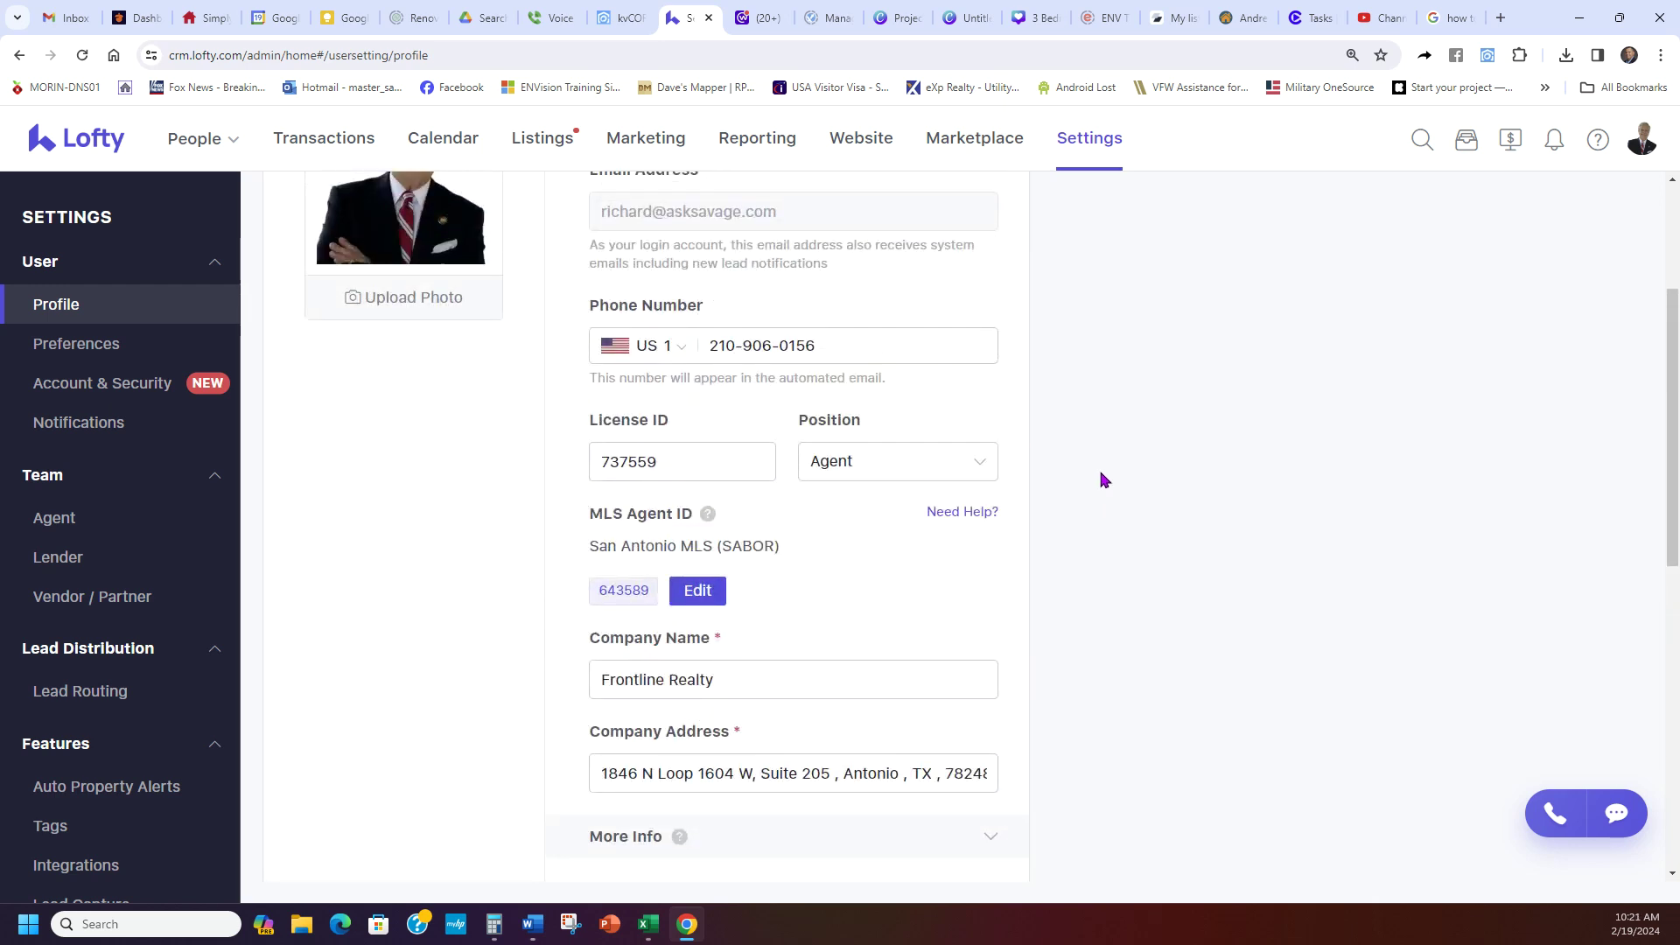
# - Recheck the profile details from the license and company fields back up to the photo and name fields
pyautogui.scroll(-1, 1099, 480)
pyautogui.scroll(-1, 1092, 484)
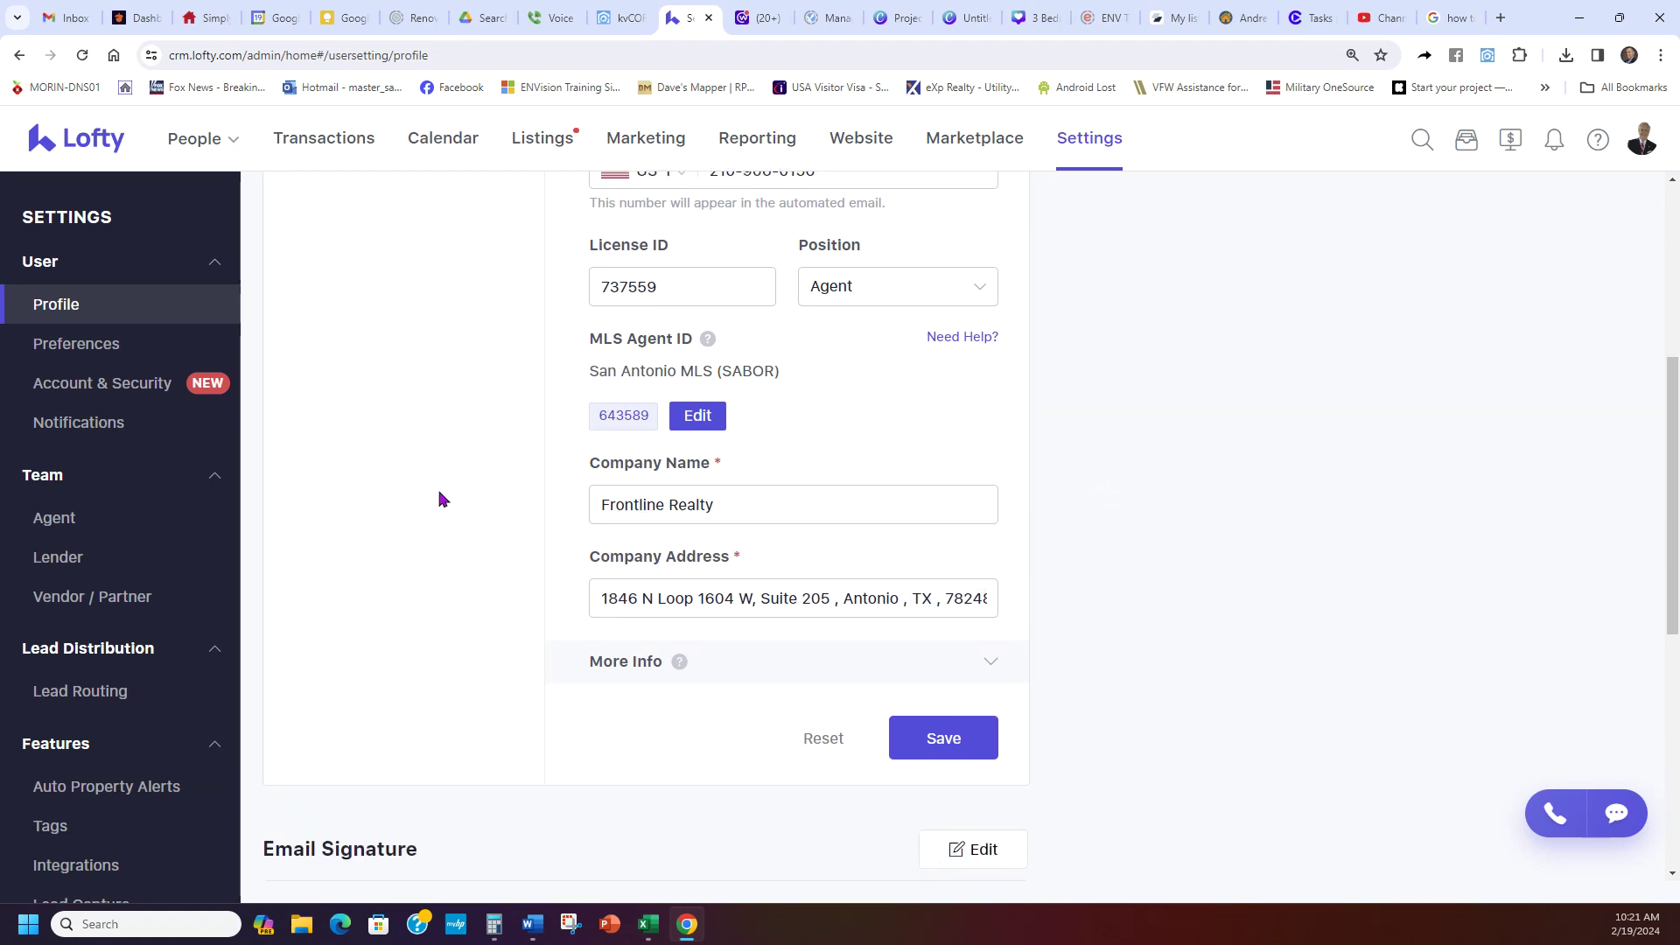
pyautogui.scroll(3, 440, 499)
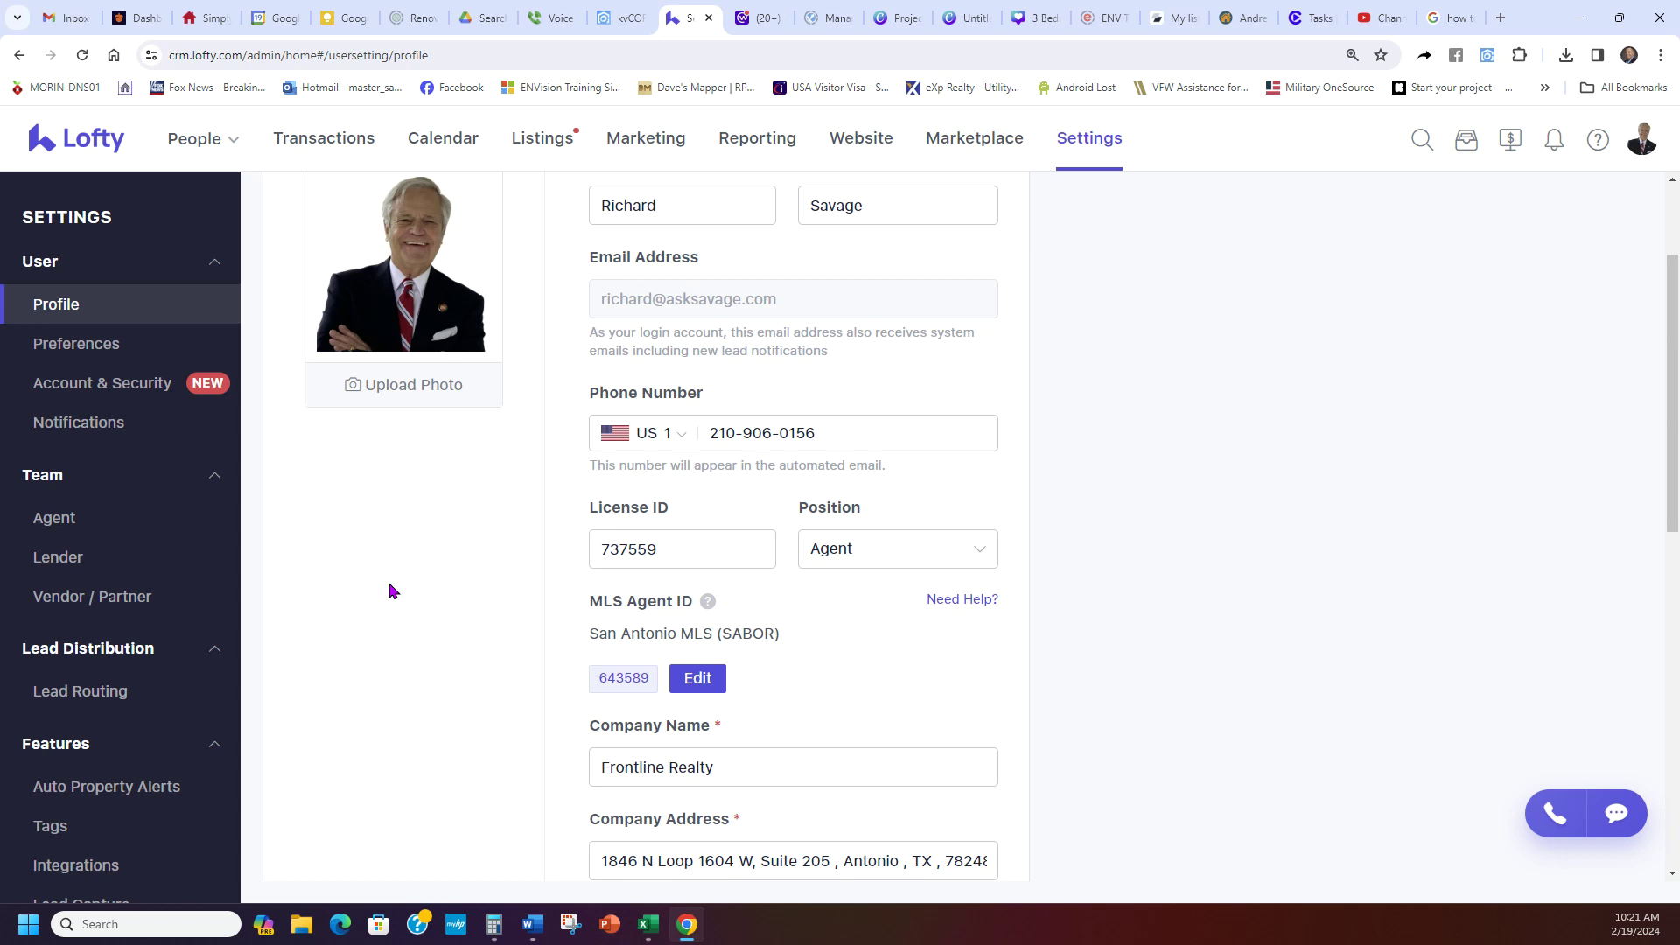
pyautogui.scroll(2, 403, 593)
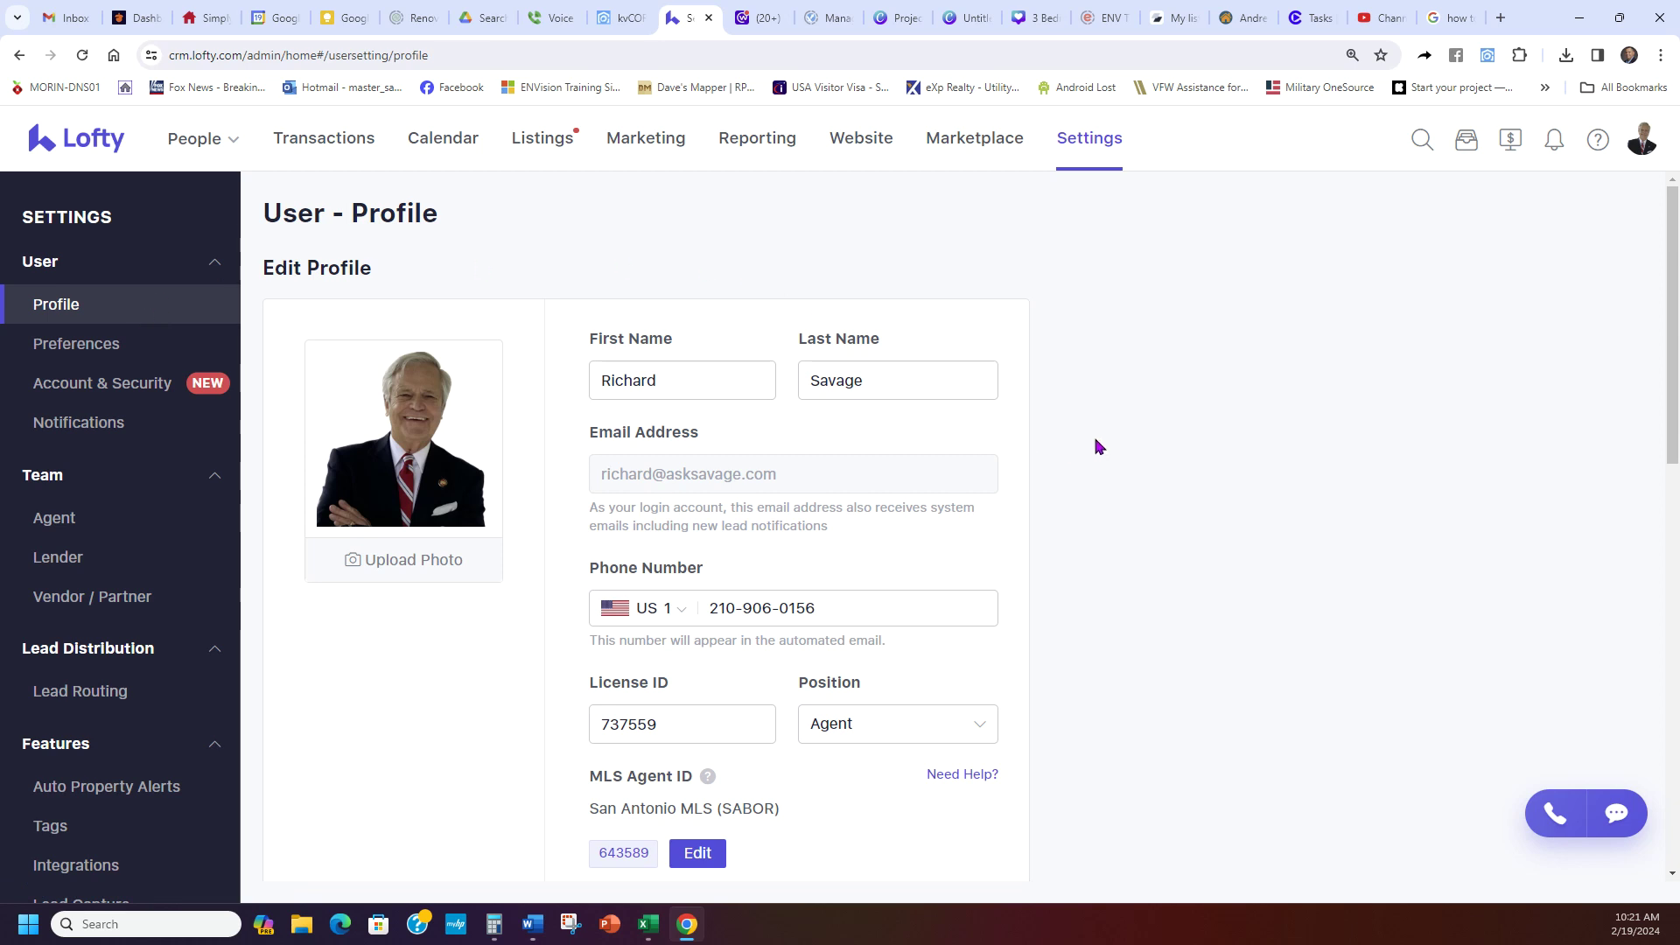
pyautogui.scroll(-3, 1095, 446)
pyautogui.scroll(3, 1050, 420)
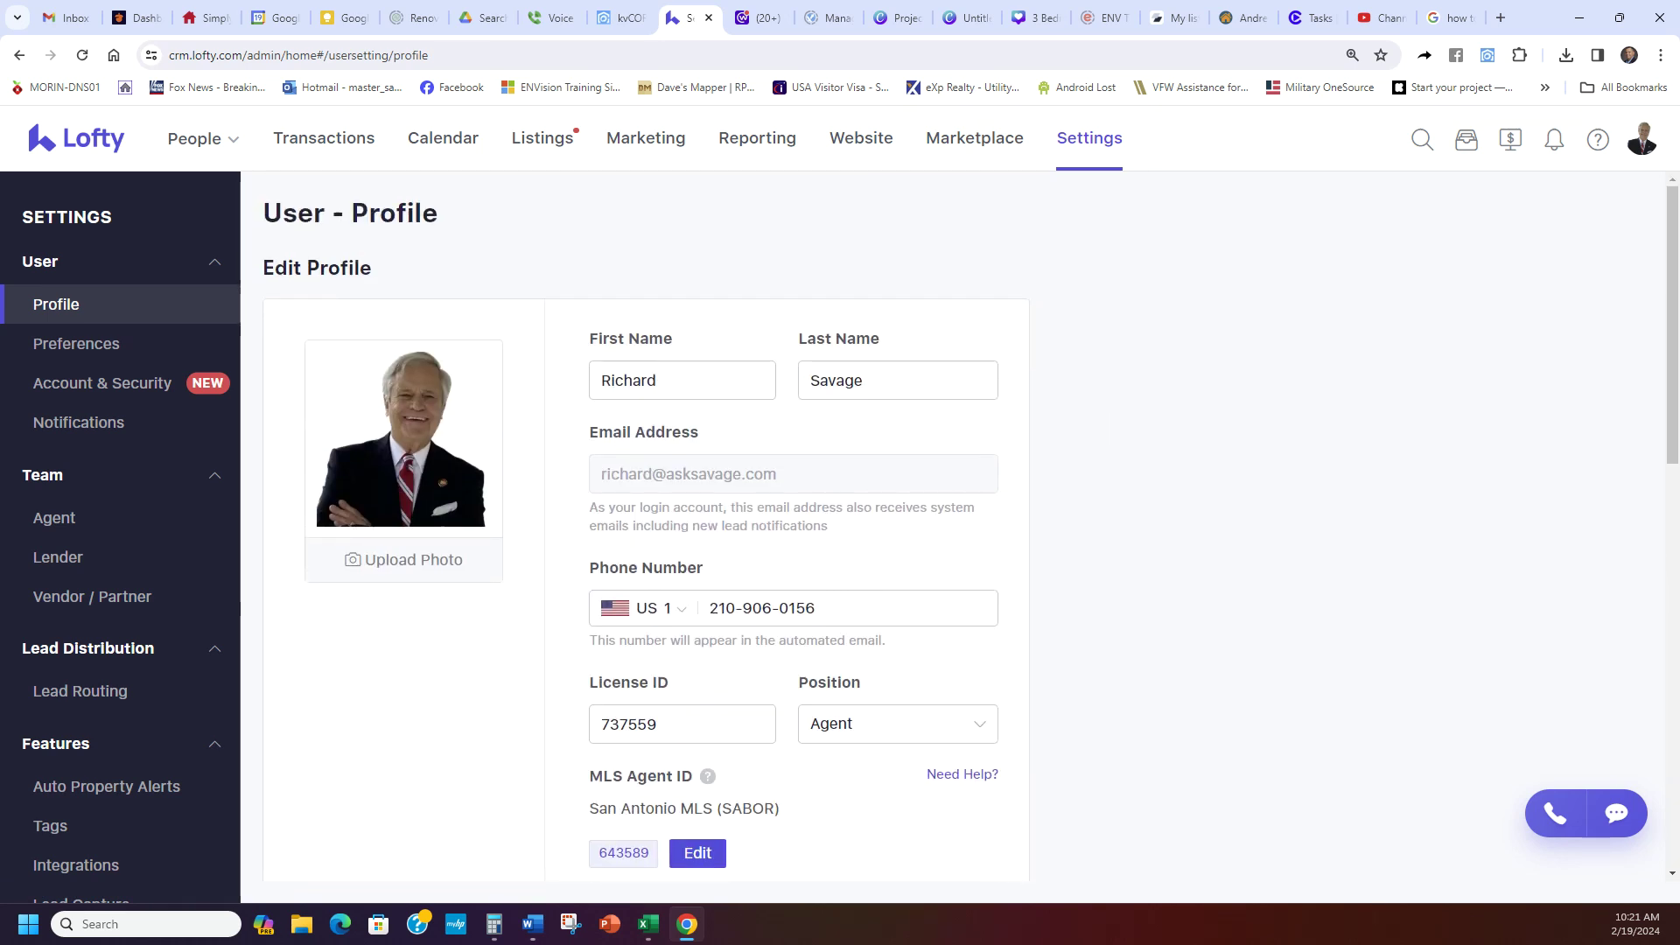